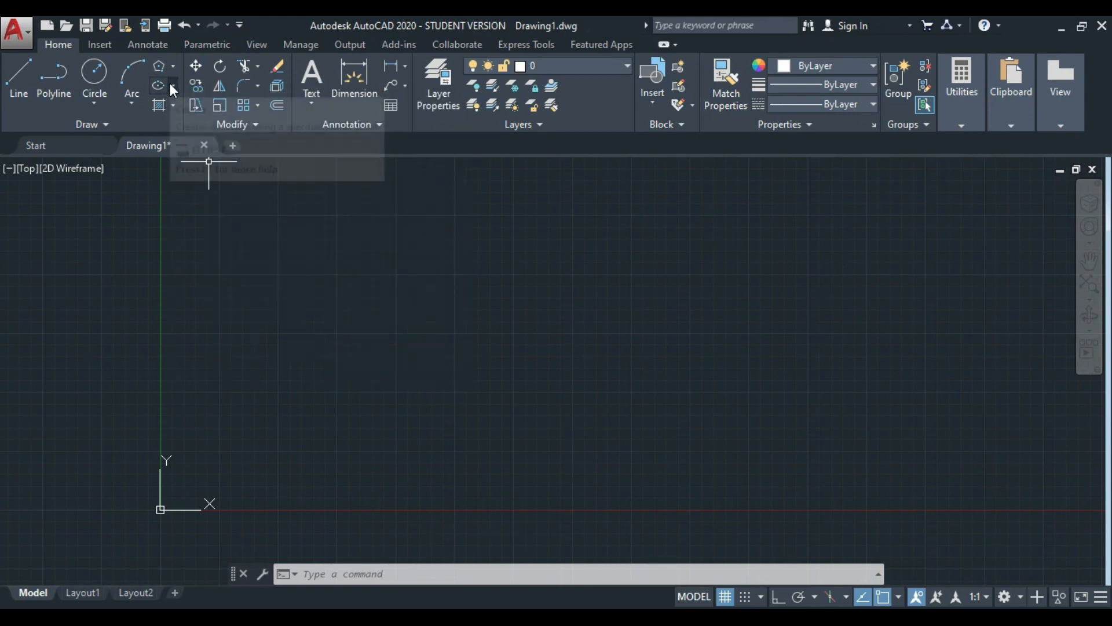
- Draw an ellipse by its center, with a first axis endpoint distance of 20 and an other-axis distance of 10
click(173, 88)
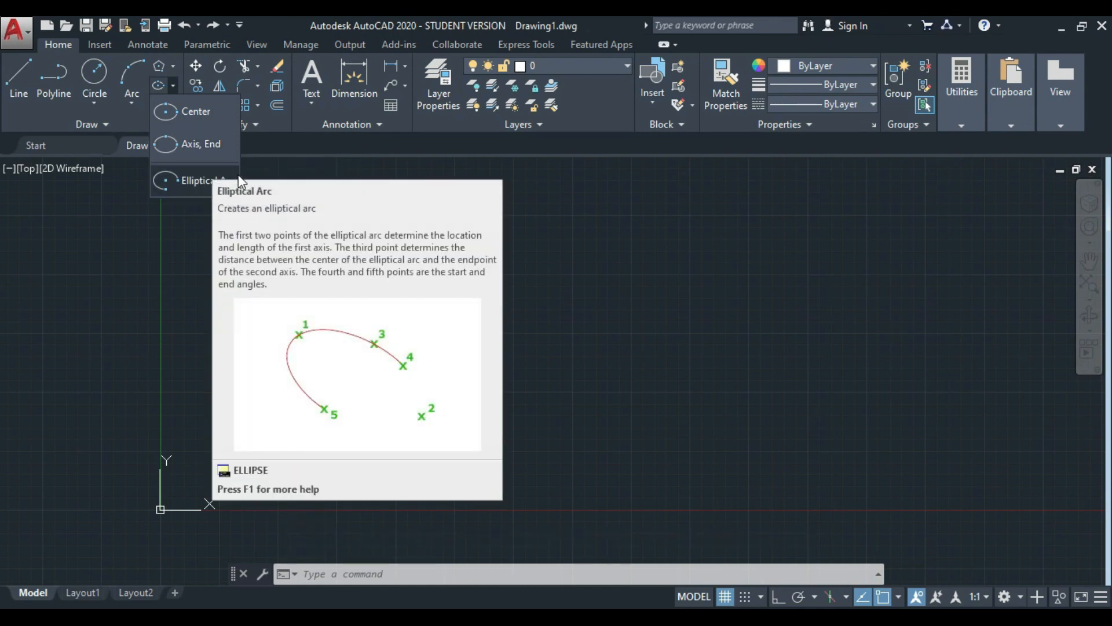
click(217, 117)
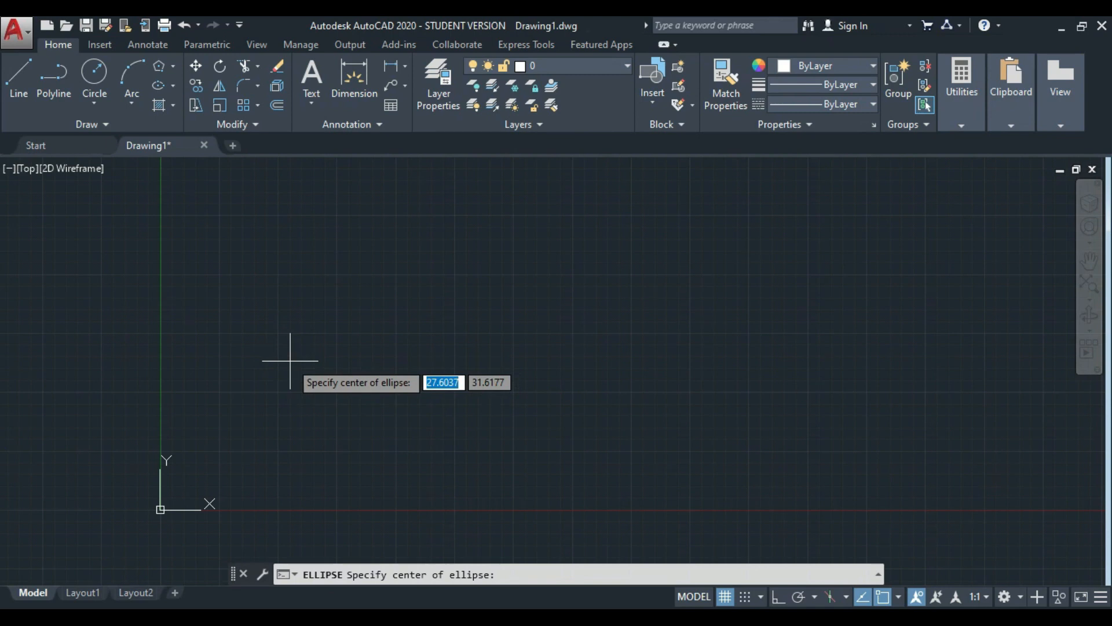
click(336, 329)
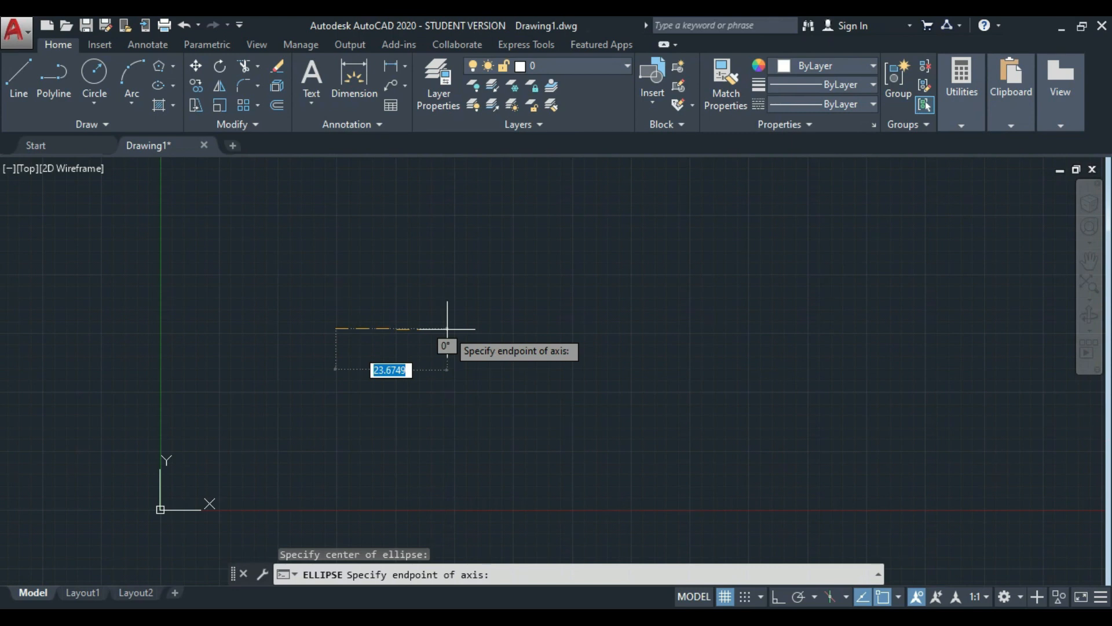
text(20)
key(Return)
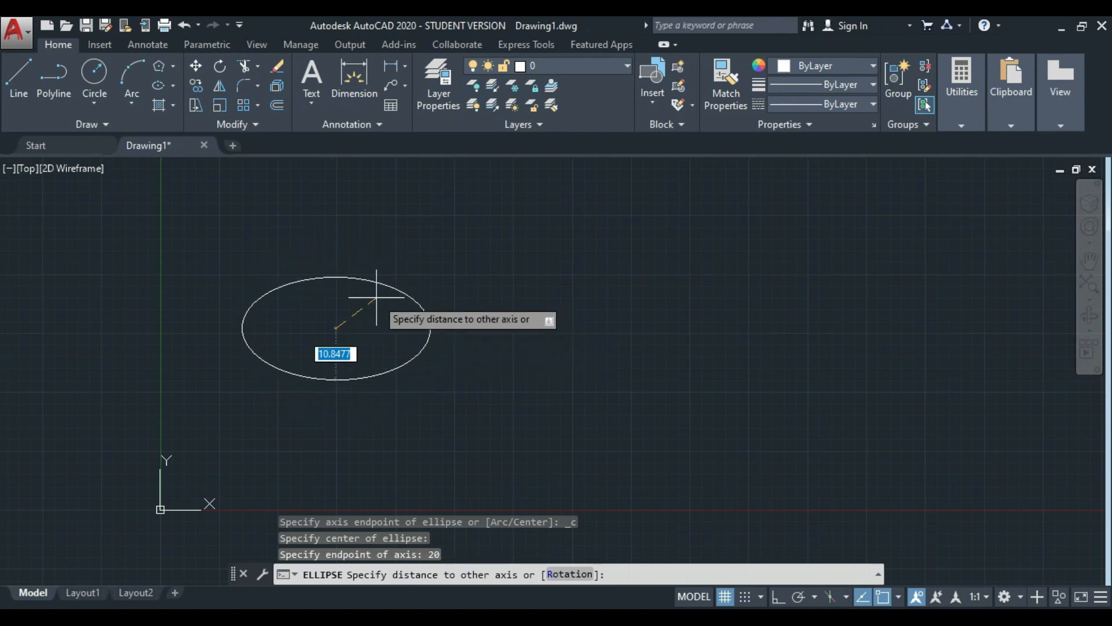
text(10)
key(Return)
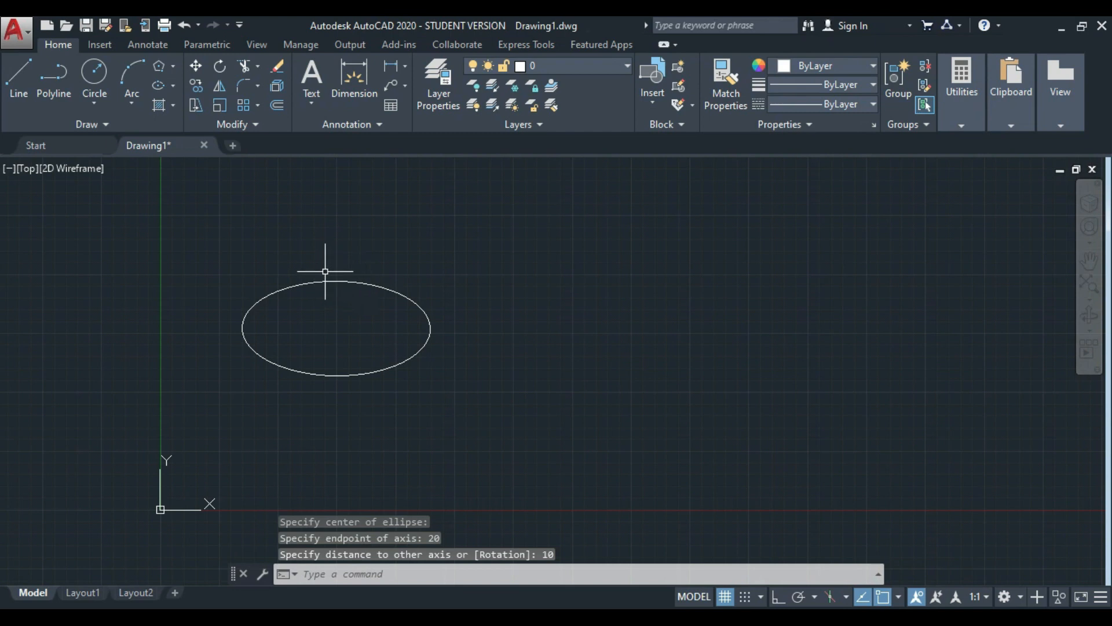
- Select the ellipse with a selection window and delete it
click(195, 241)
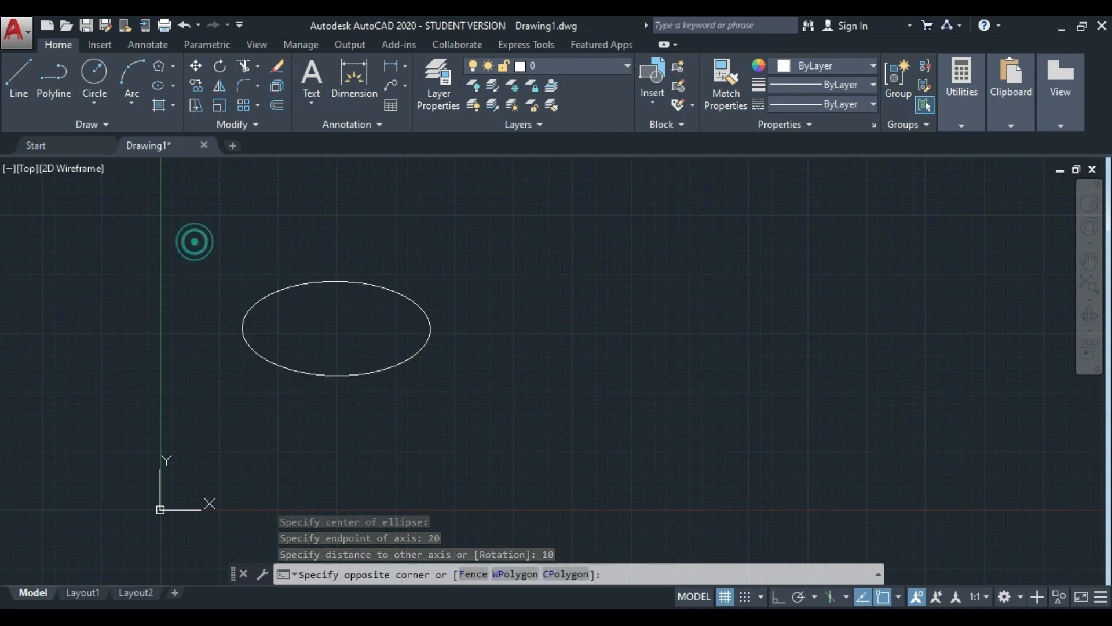
click(472, 385)
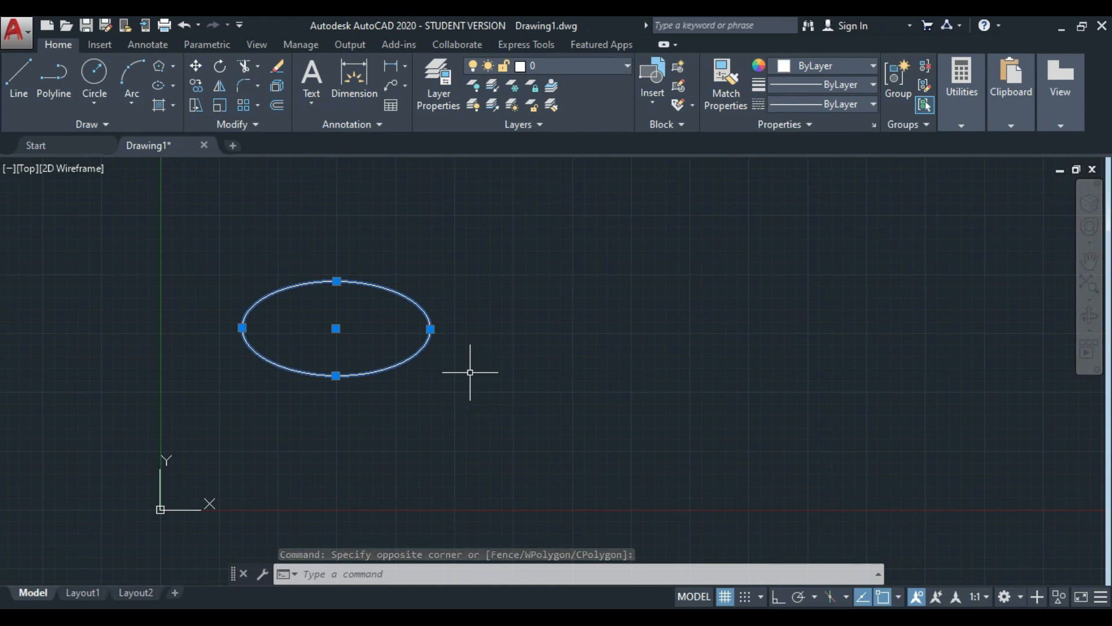
key(Delete)
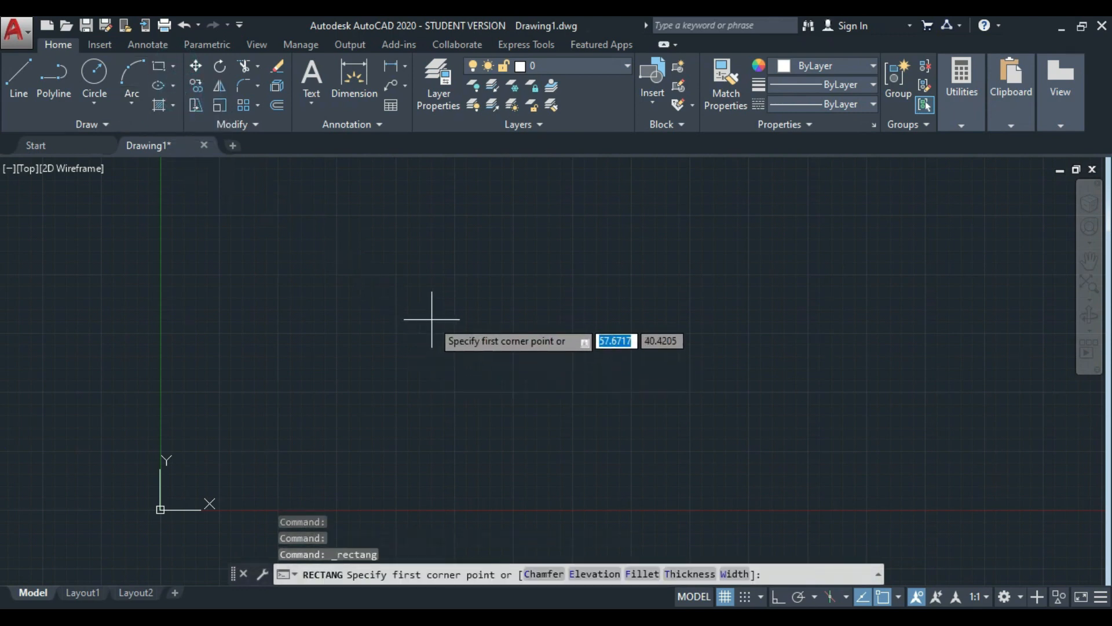
- Draw a rectangle right of the Y axis, with its upper-left corner at about (57.7, 40.4)
click(432, 319)
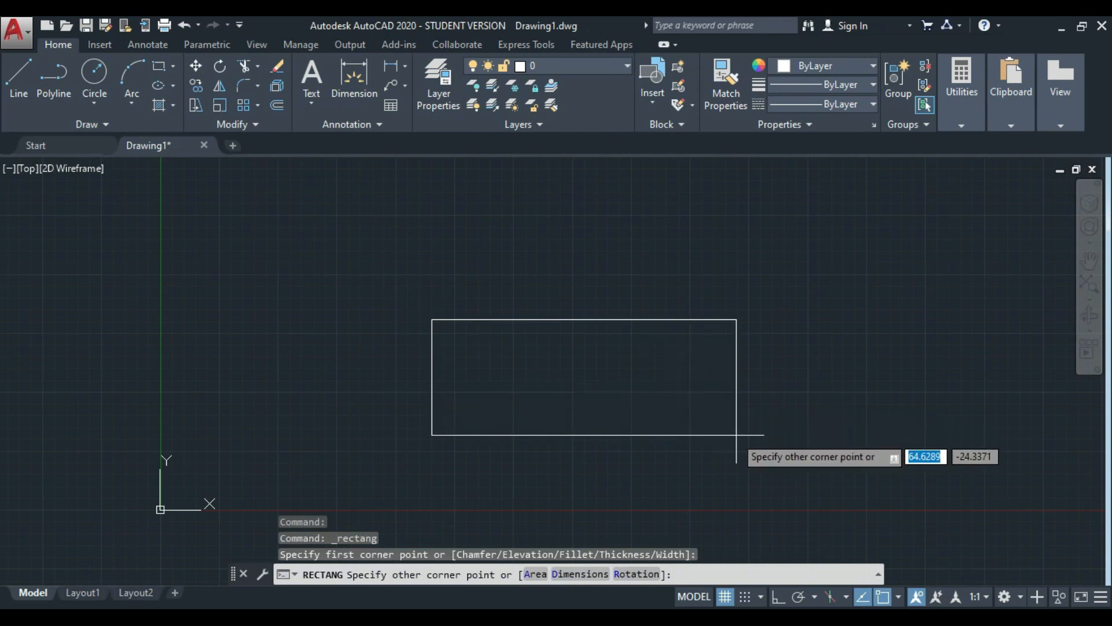
click(689, 477)
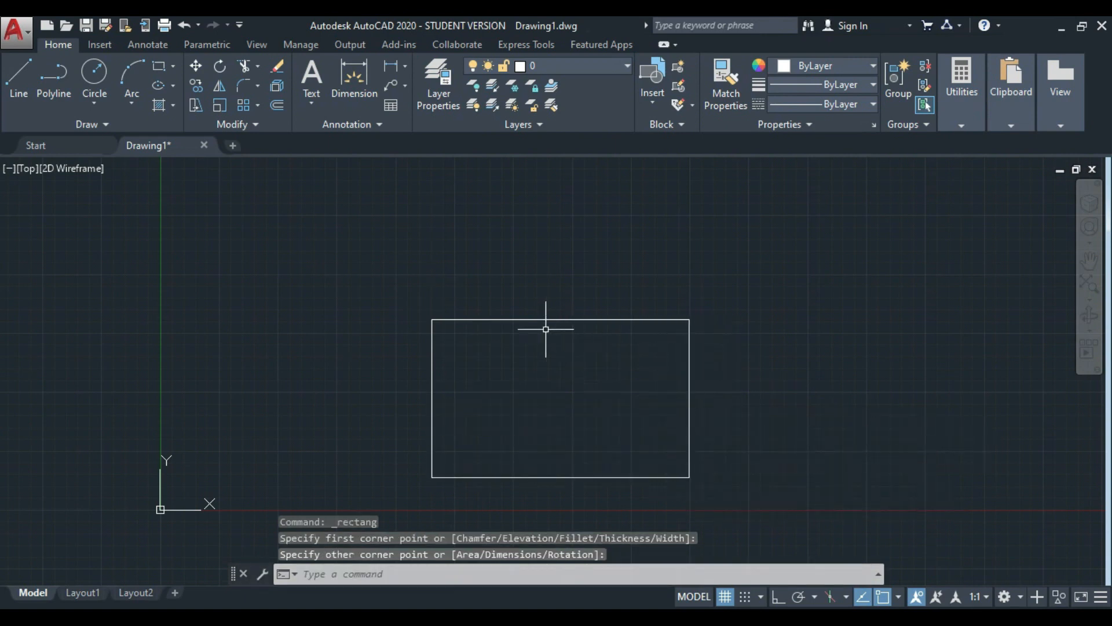
key(Escape)
key(Escape)
key(Escape)
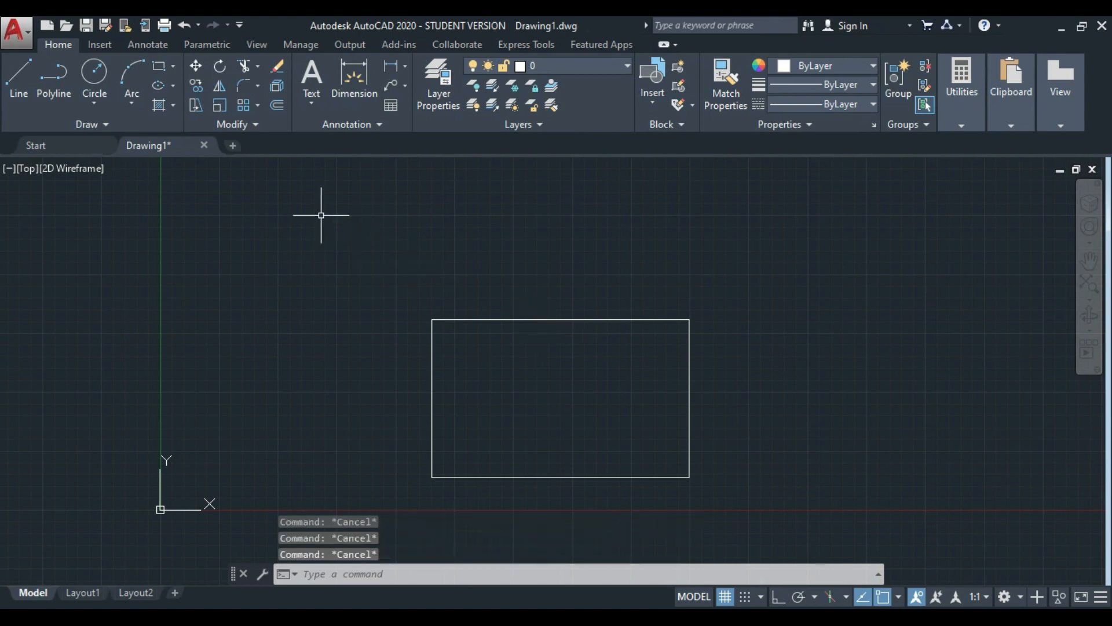
- Draw an ellipse centered on the rectangle's upper edge midpoint, with its axis ending at the upper-right corner and an other-axis distance of 10
click(167, 86)
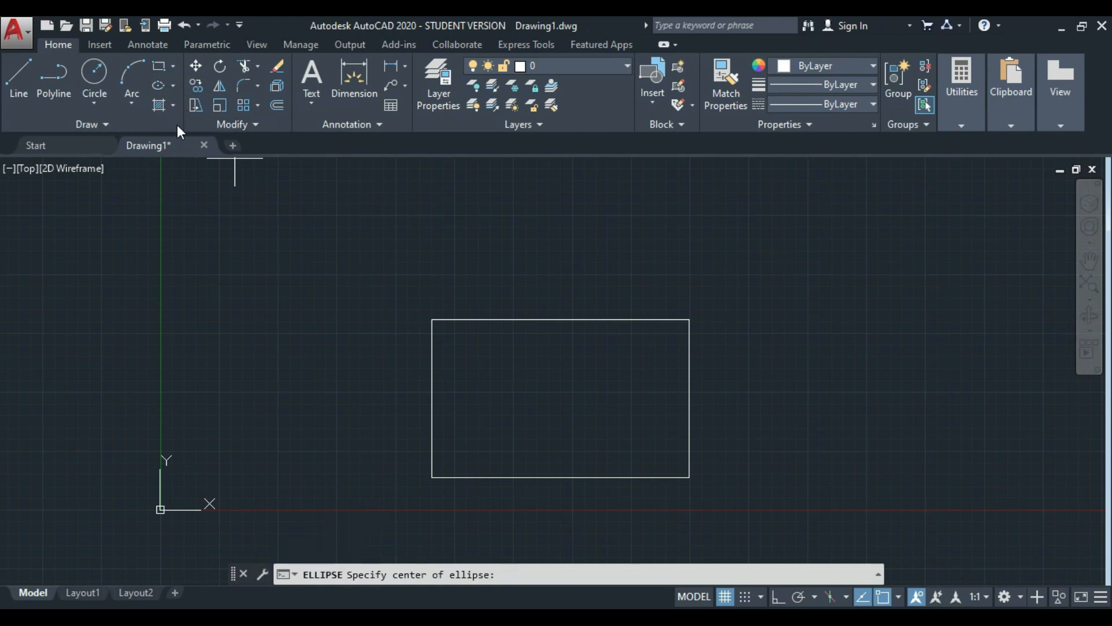
click(172, 87)
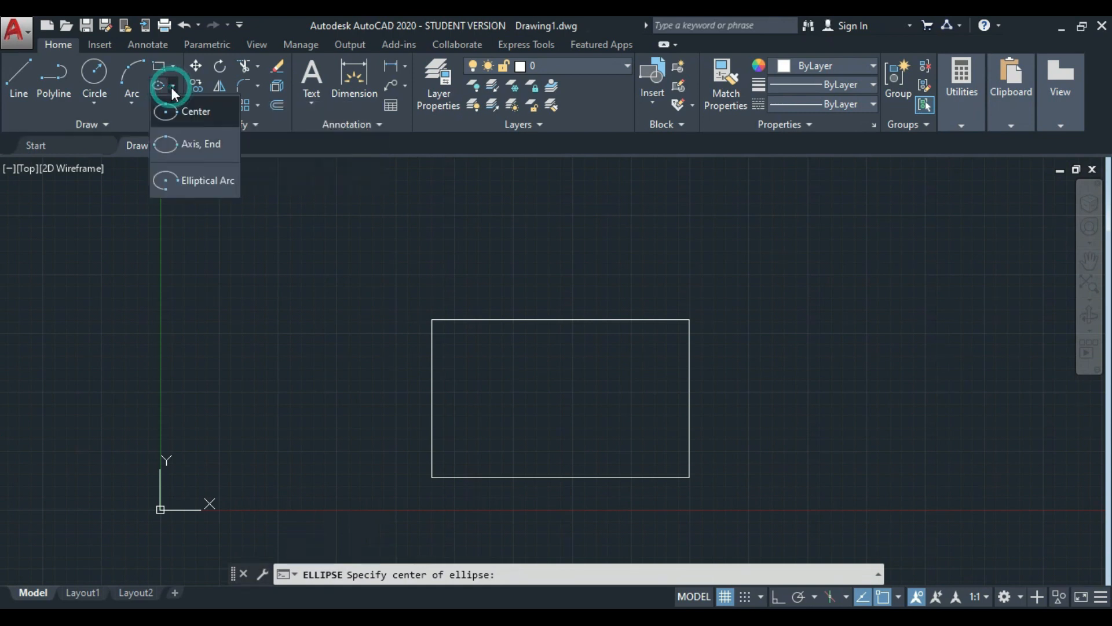
click(194, 111)
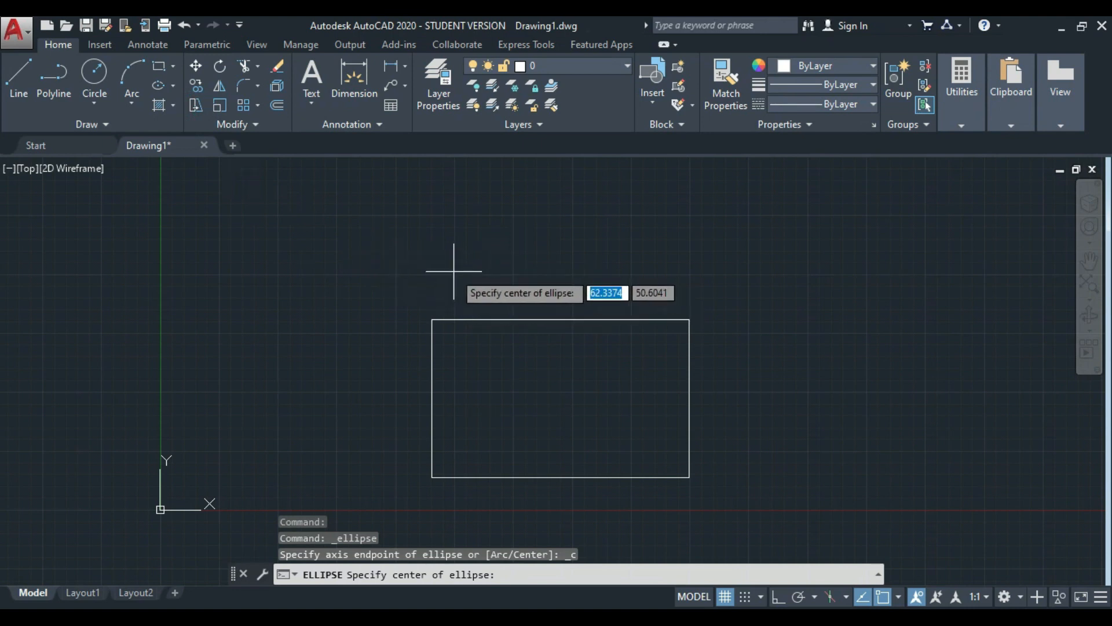
click(561, 319)
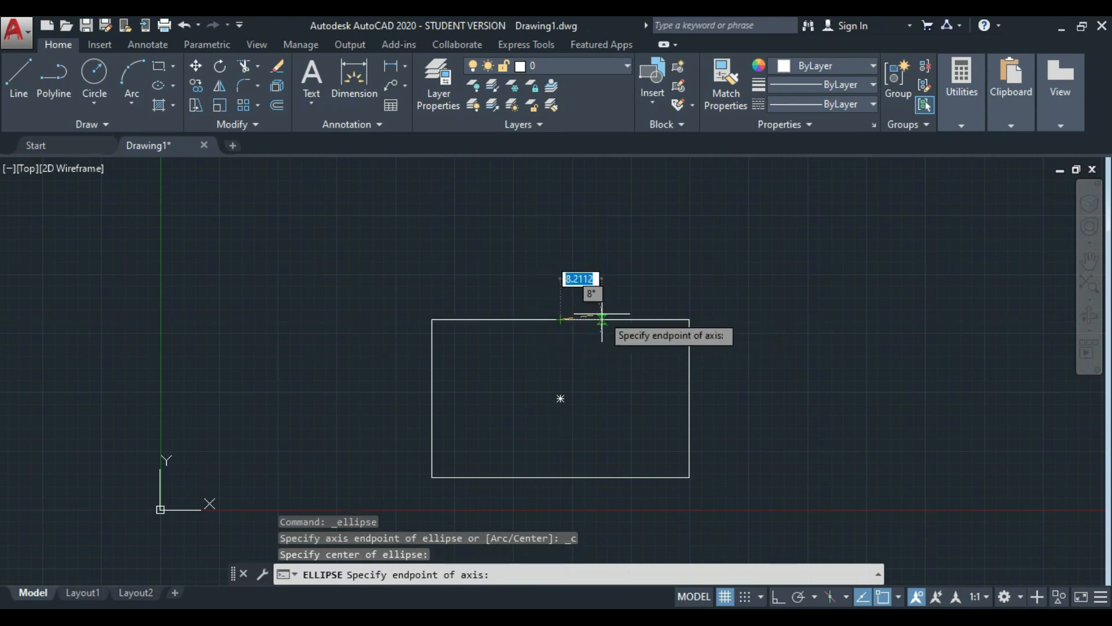
click(689, 319)
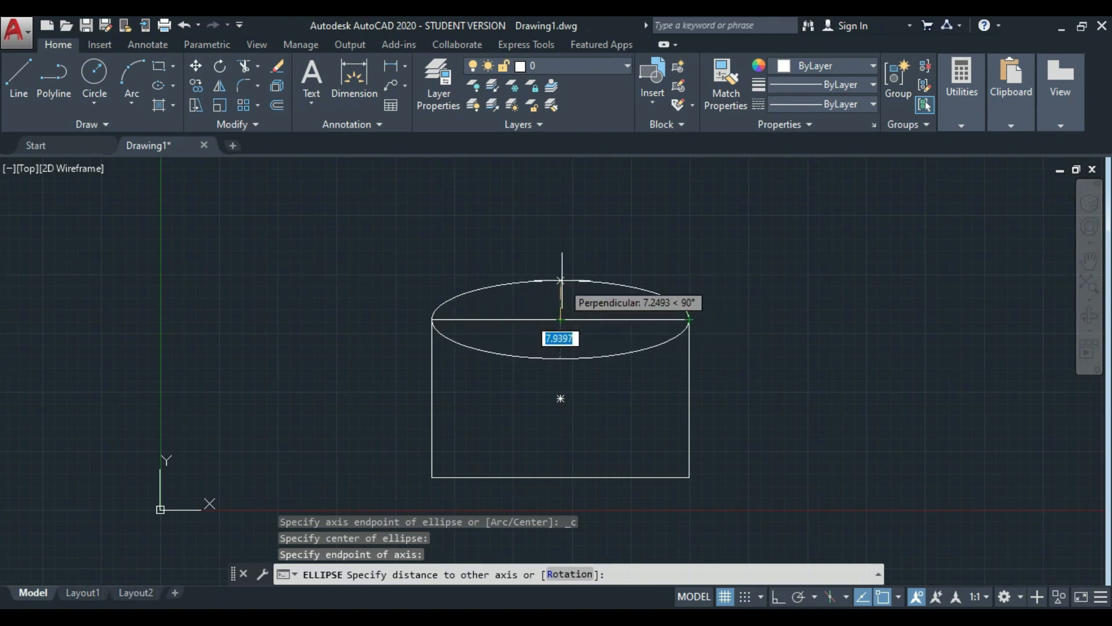
text(10)
key(Return)
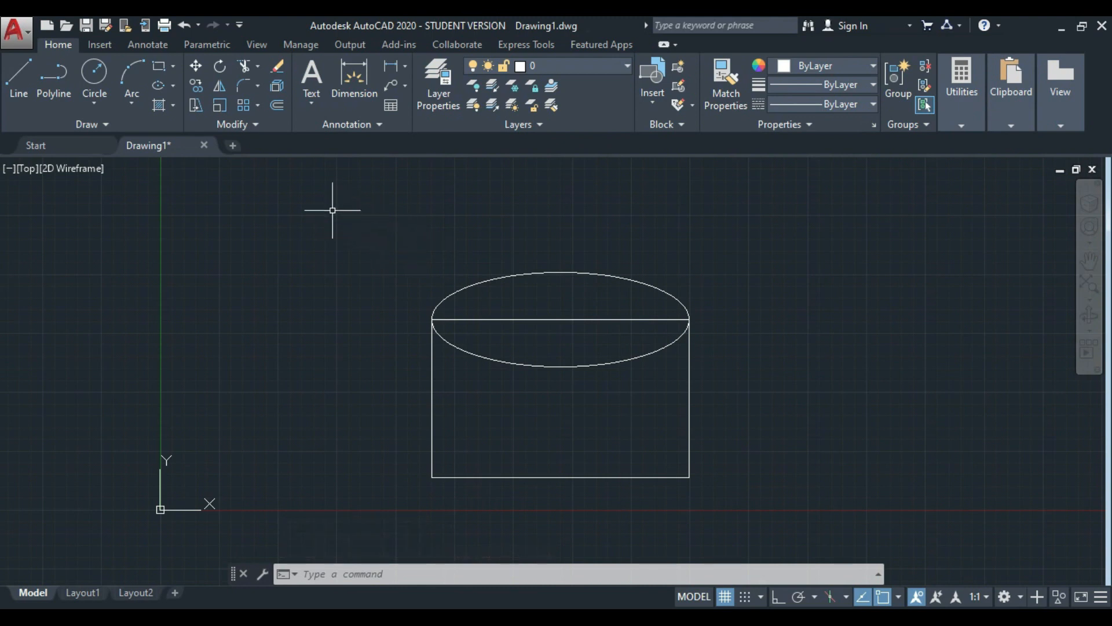
- Draw an Axis, End ellipse between the rectangle's two lower corners, with an other-axis distance of 10
click(172, 86)
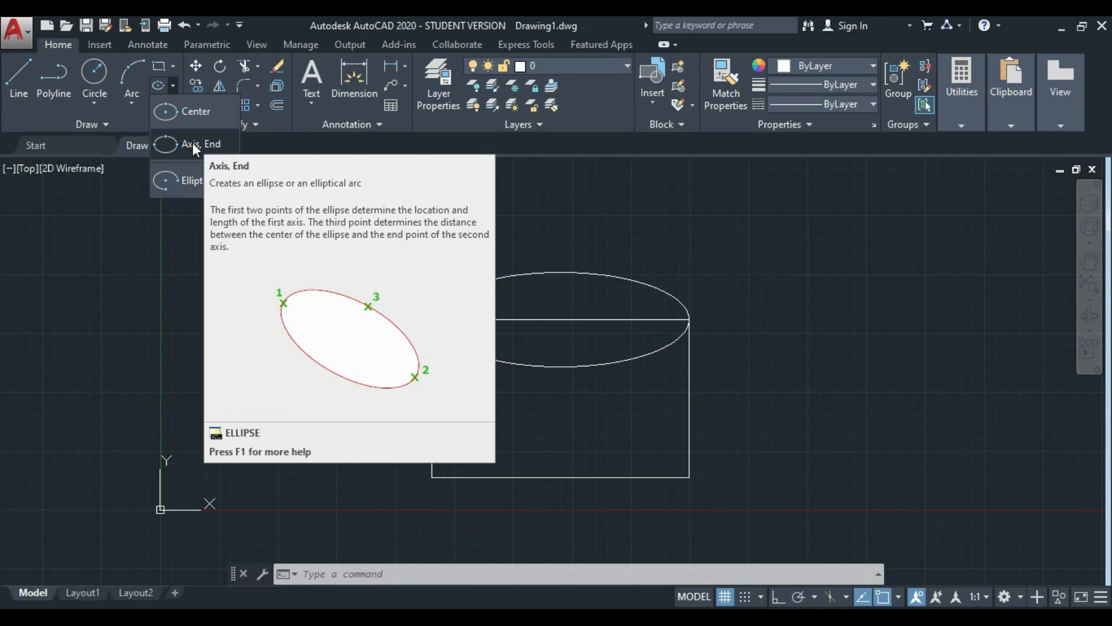
click(192, 143)
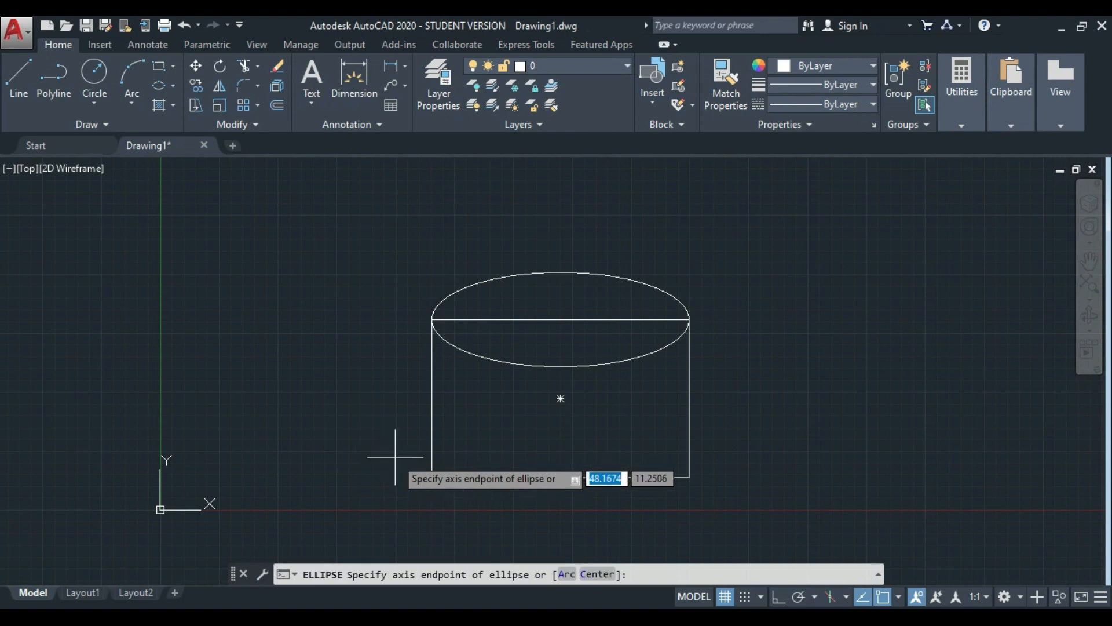
click(432, 477)
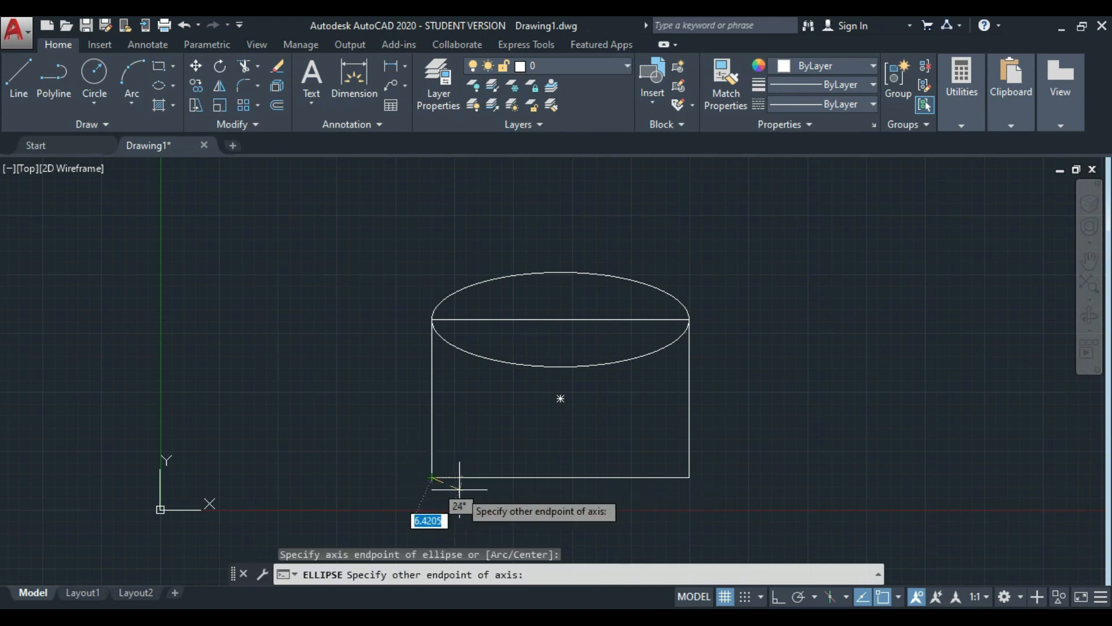
click(689, 478)
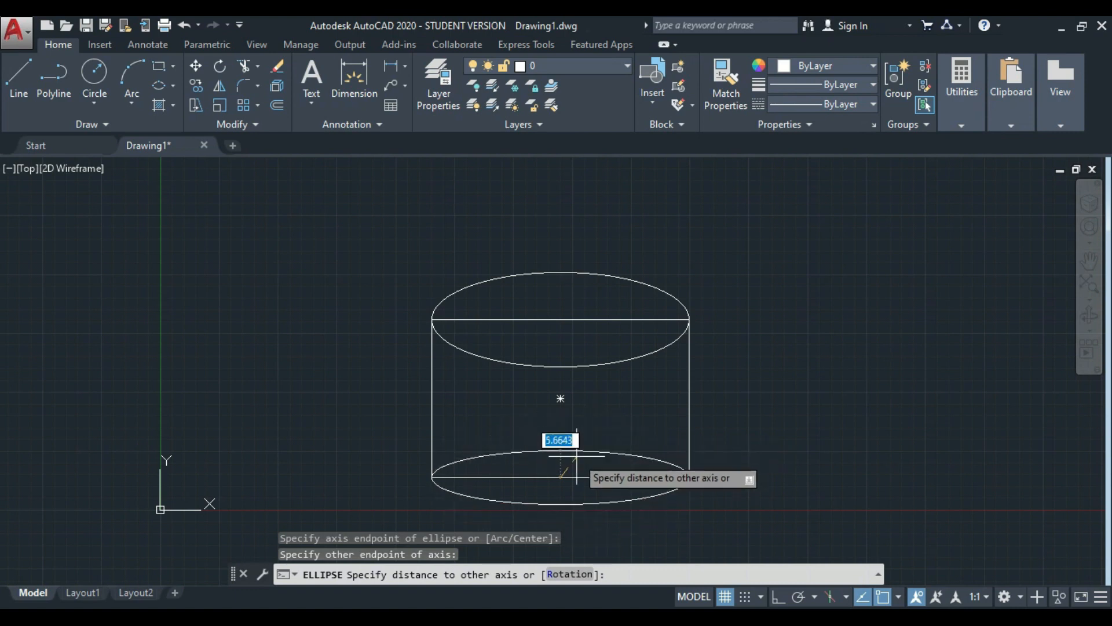
text(10)
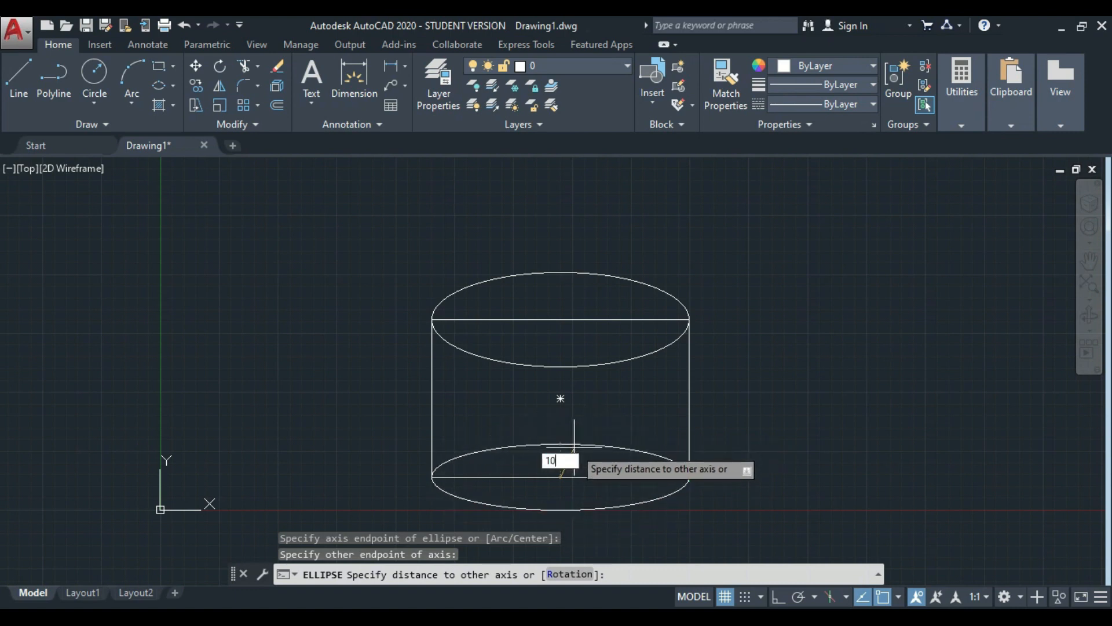
key(Return)
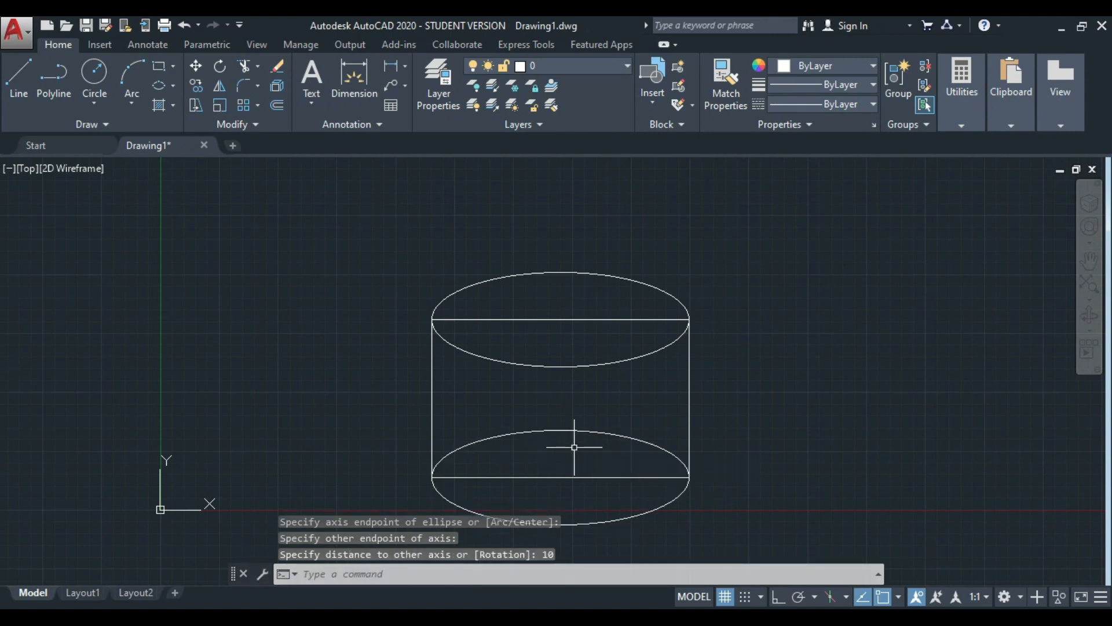
scroll(681, 405, down, 2)
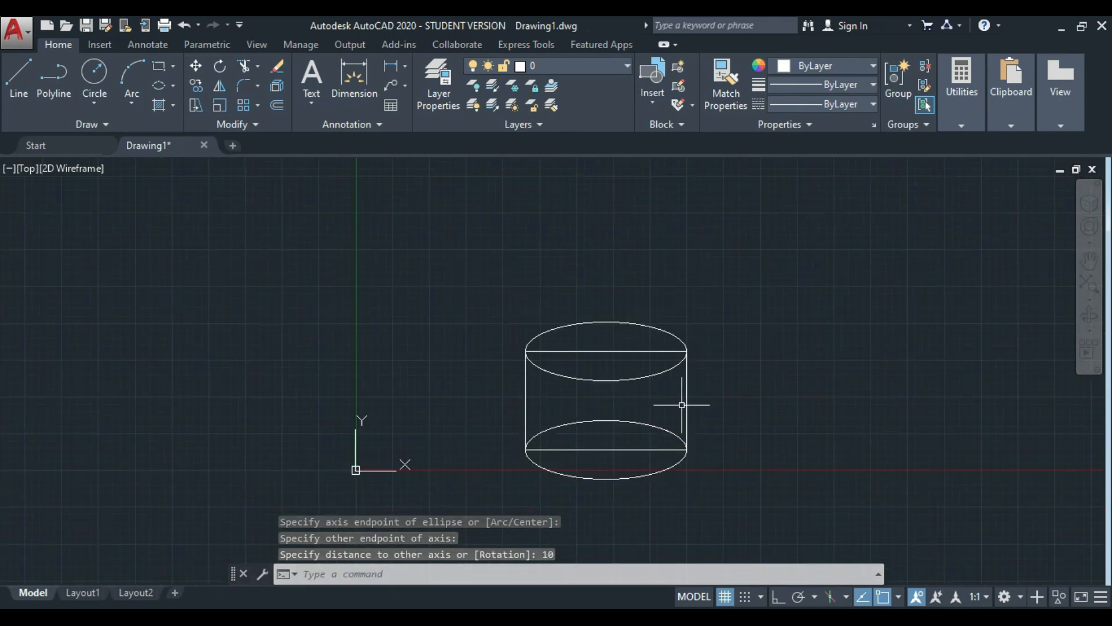
scroll(682, 405, up, 2)
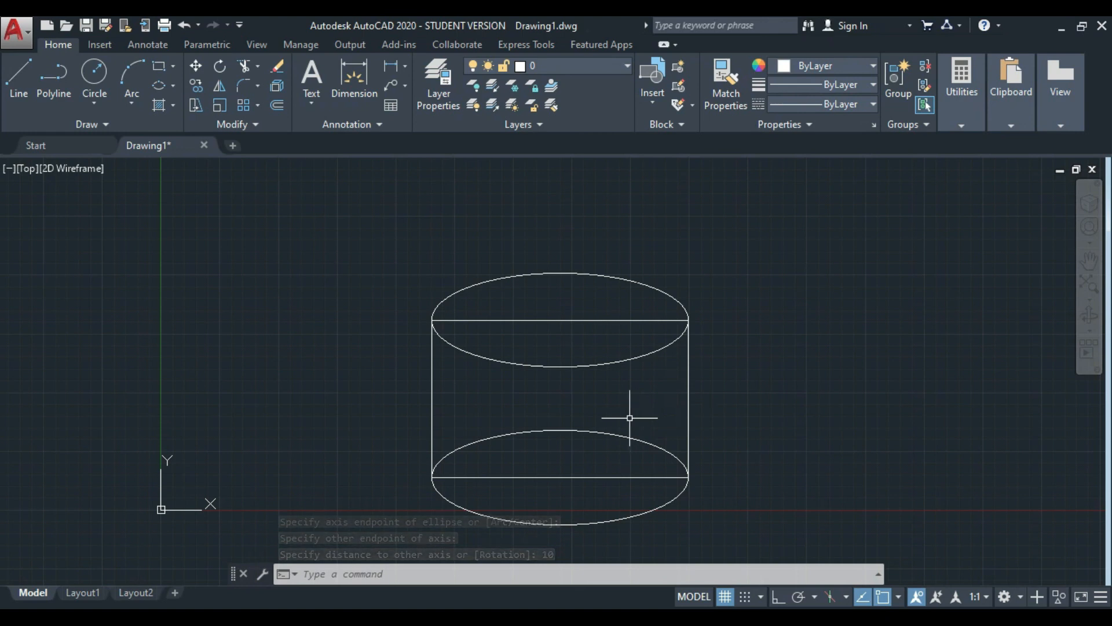
key(Escape)
key(Escape)
key(Escape)
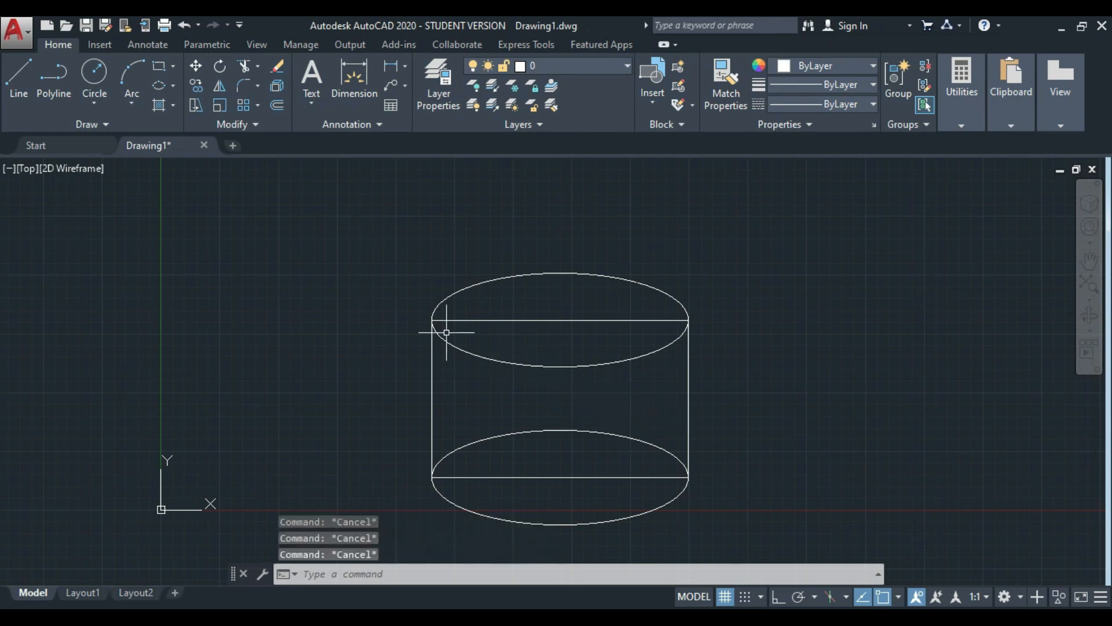
click(166, 90)
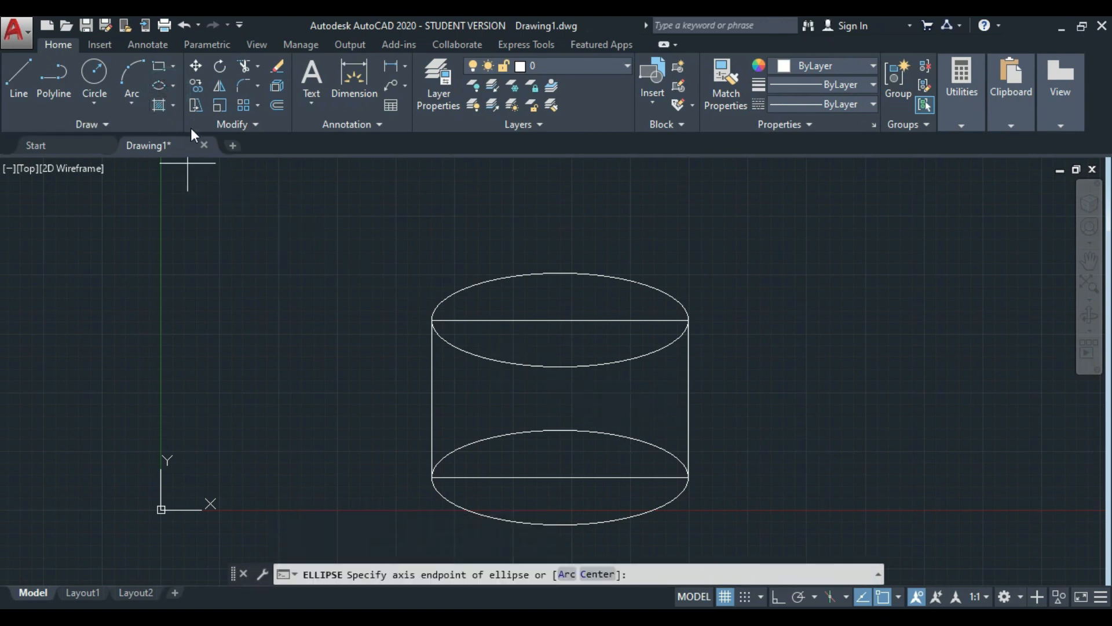
click(171, 86)
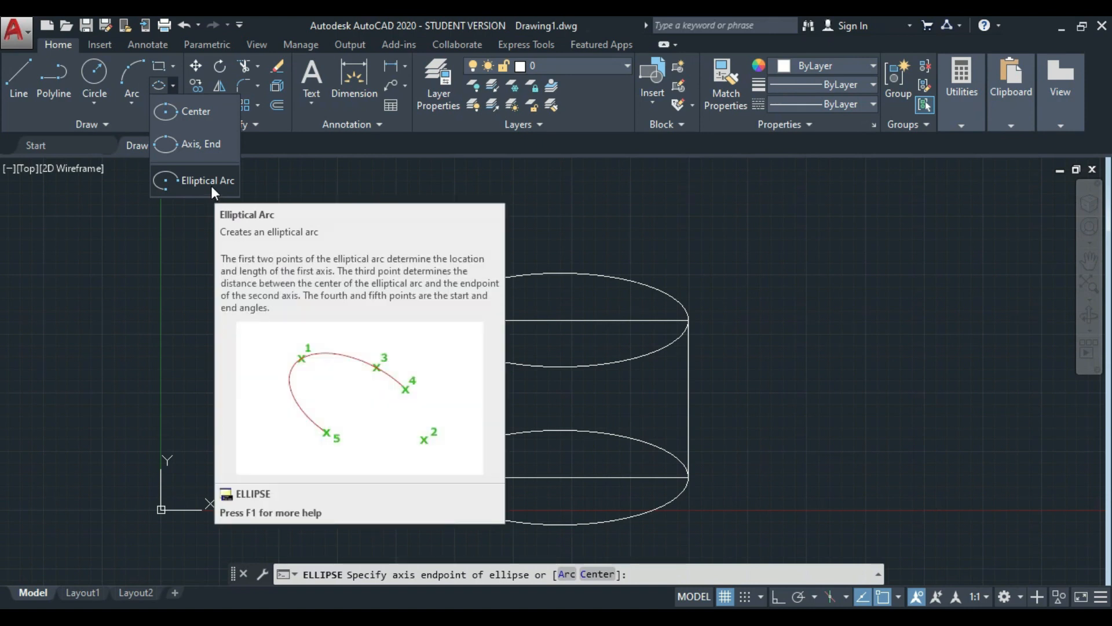
key(Escape)
key(Escape)
key(Escape)
- Draw a horizontal line to the right of the cylinder shape, with Ortho mode turned on
click(21, 75)
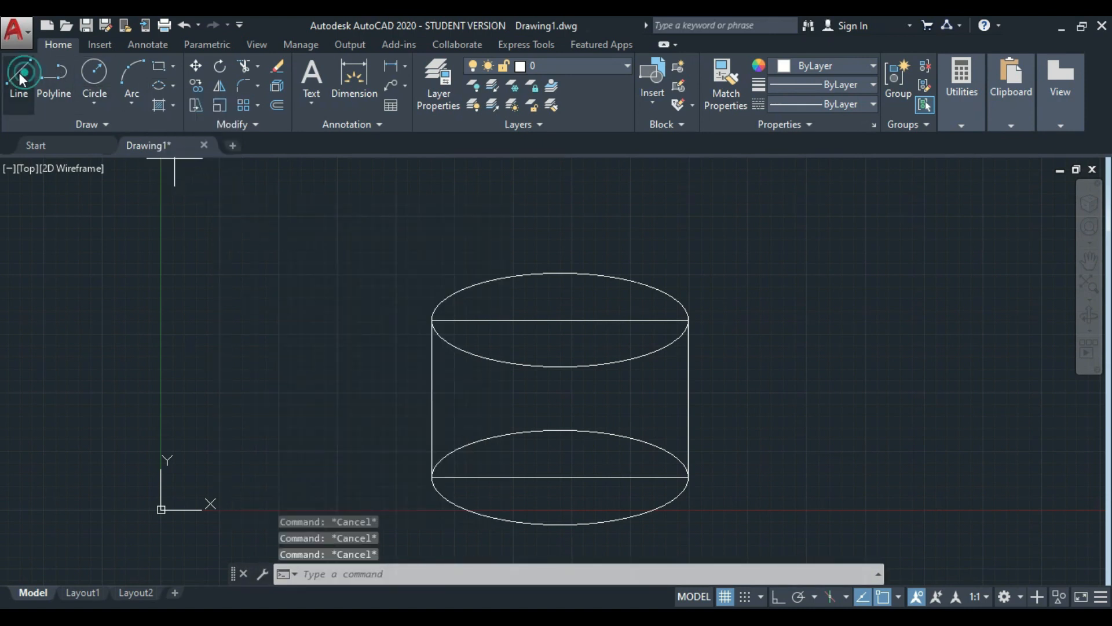
scroll(415, 326, down, 2)
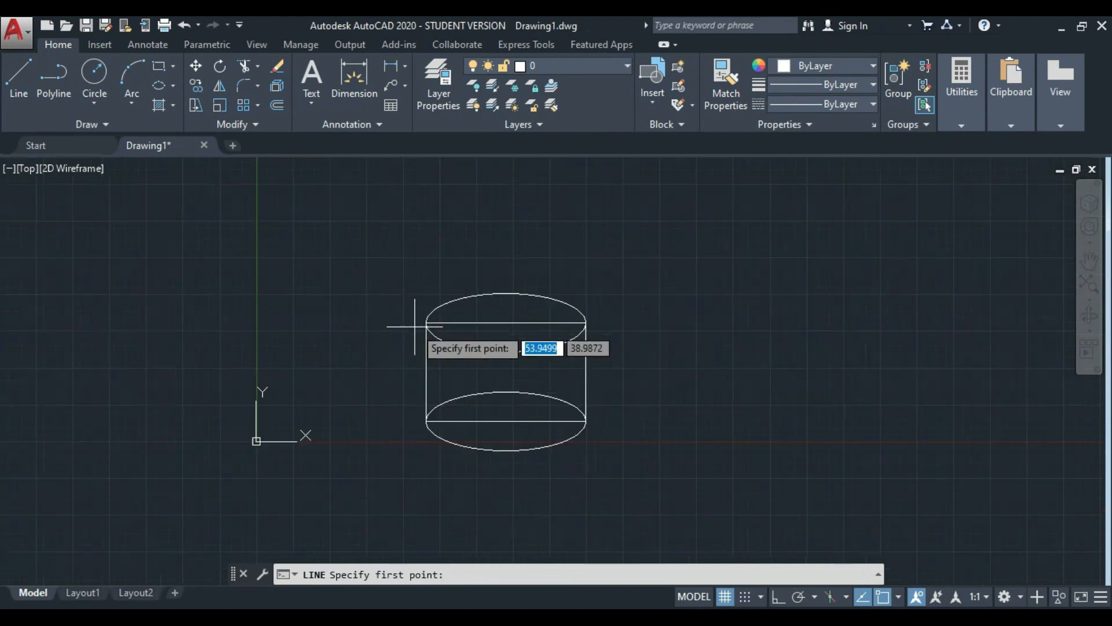
click(670, 334)
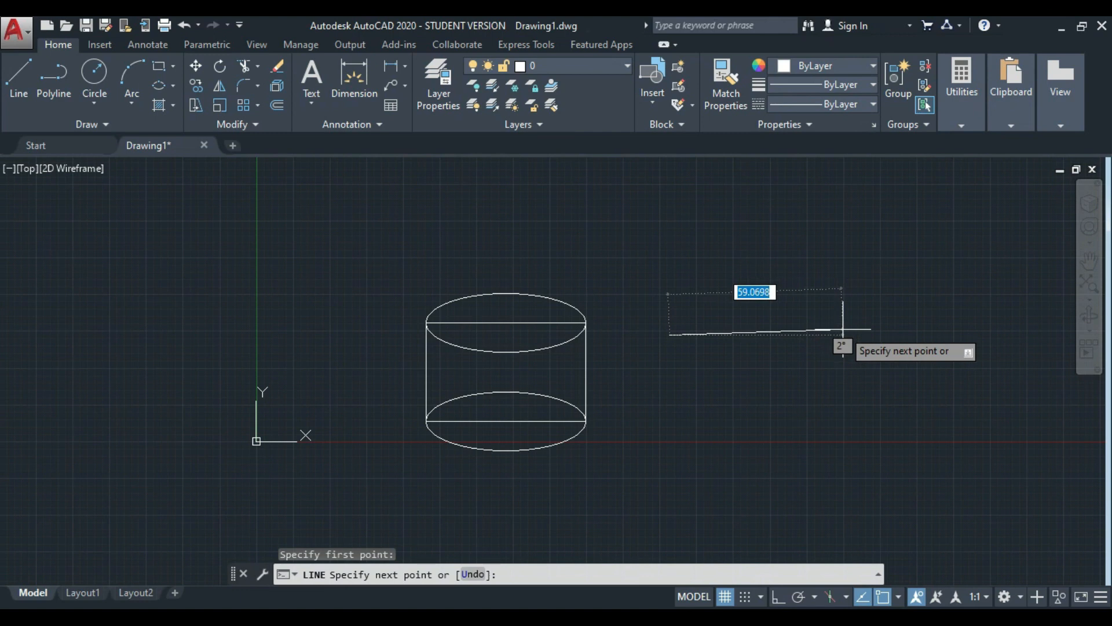
key(F8)
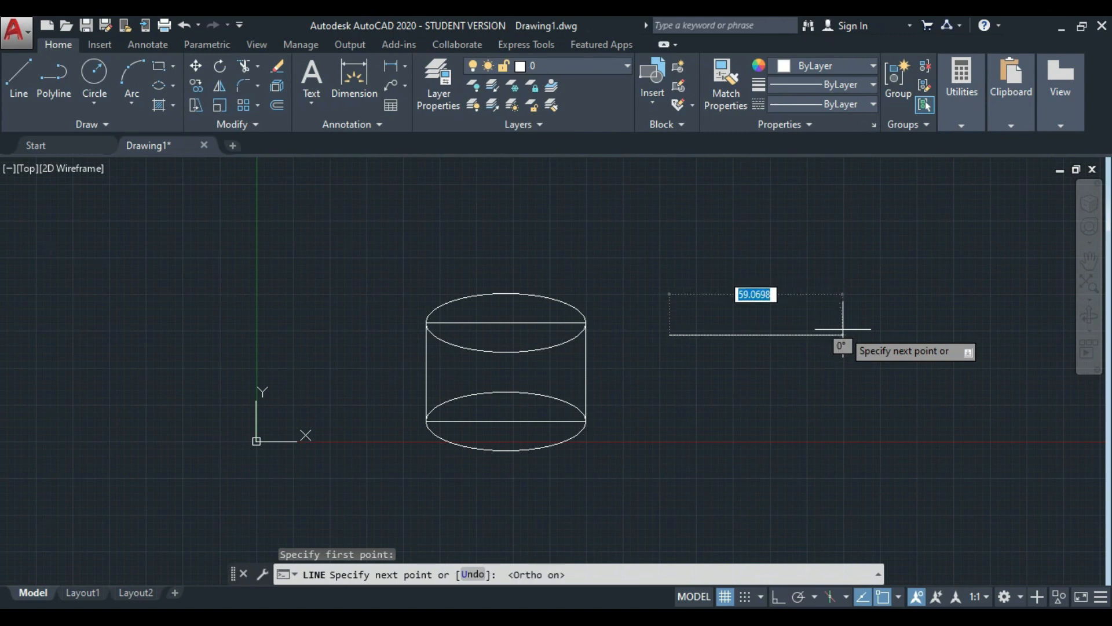
click(834, 329)
key(Escape)
key(Escape)
key(Escape)
key(Escape)
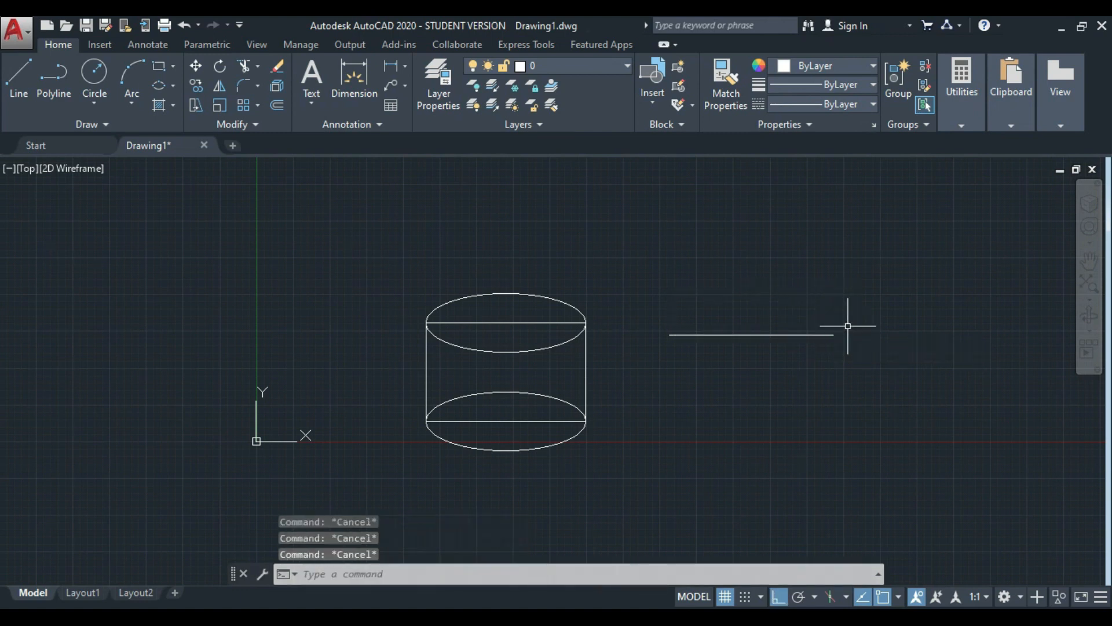
- Draw an elliptical arc above the horizontal line, using its endpoints as the axis, other-axis distance 10, from right to left endpoint with Ortho off
click(174, 86)
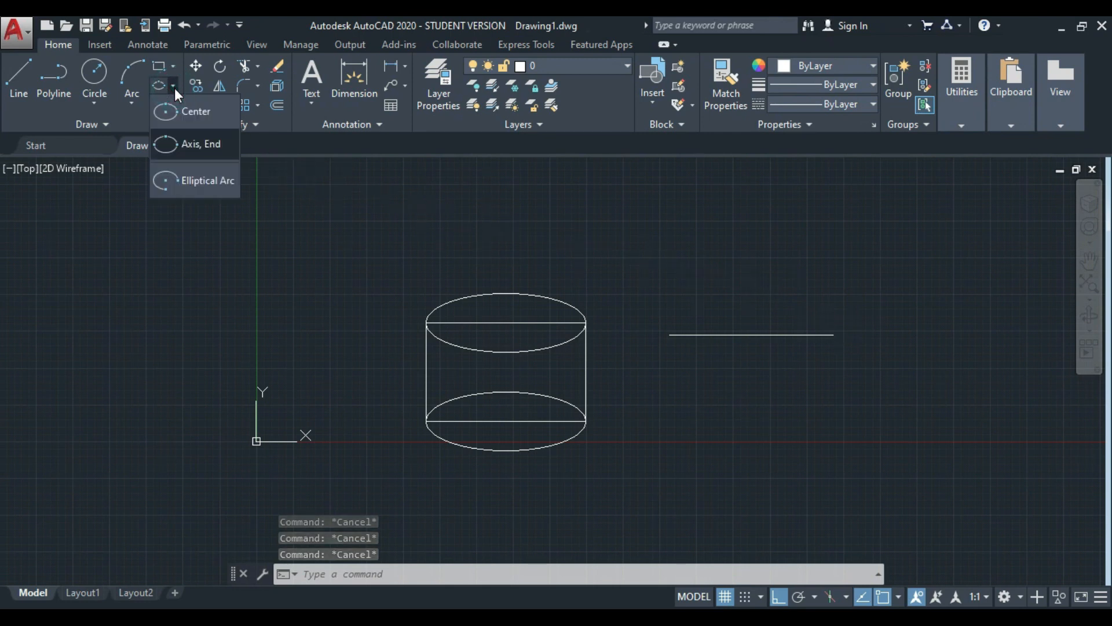
click(202, 179)
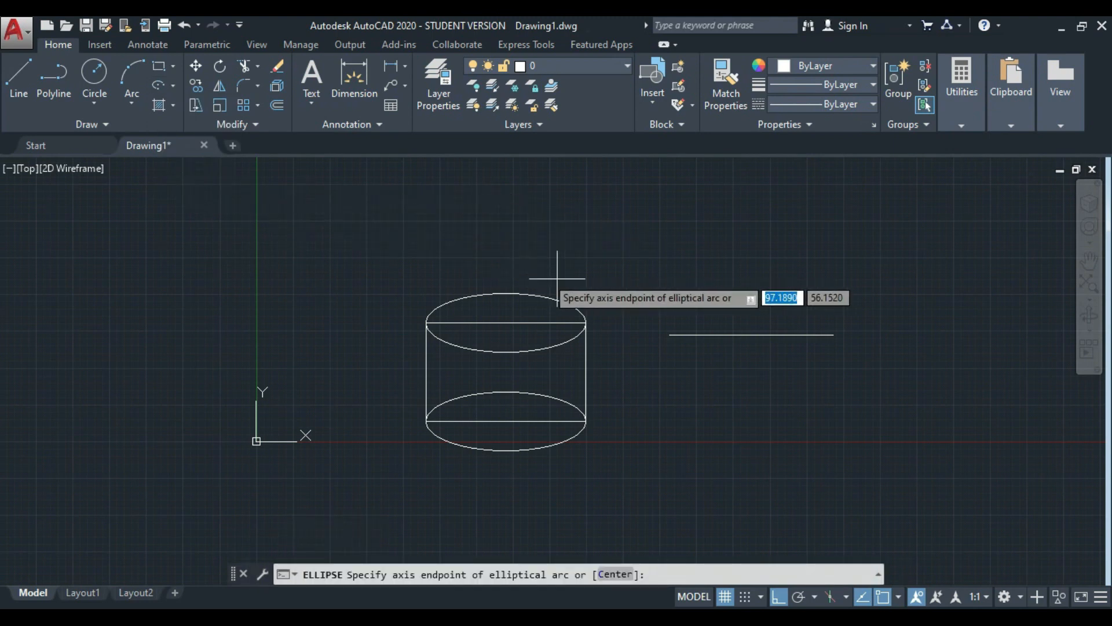
click(670, 335)
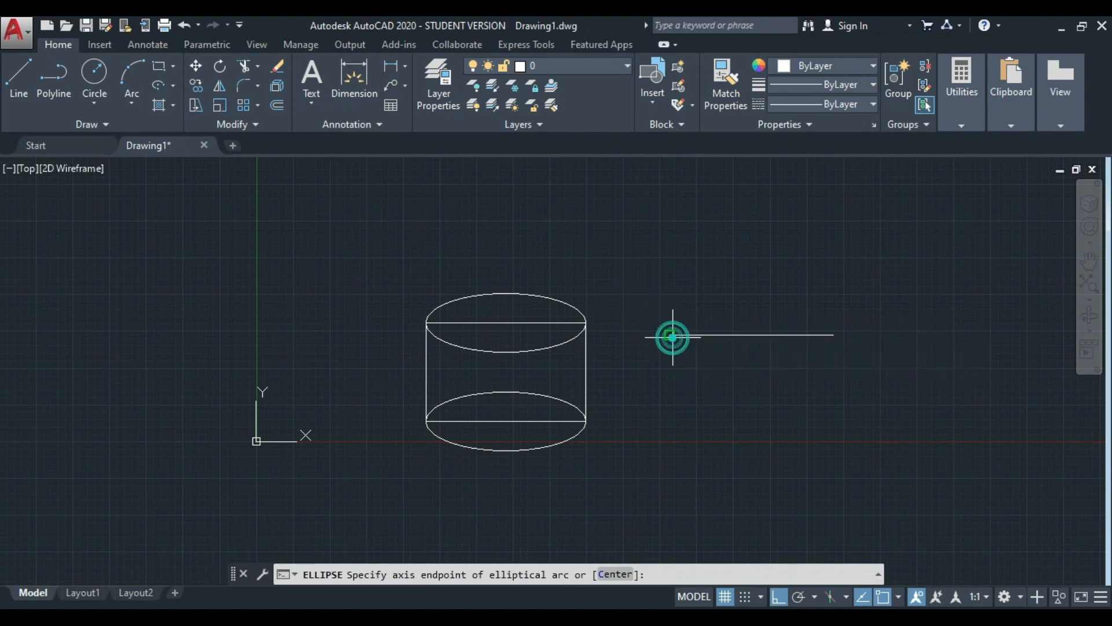
click(833, 335)
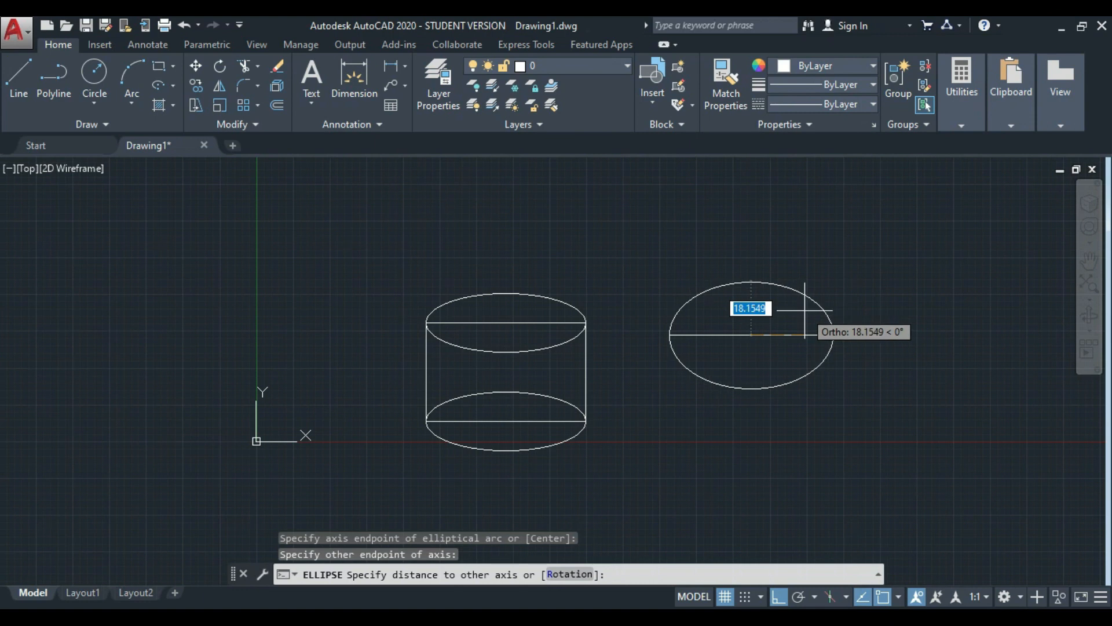
text(10)
key(Return)
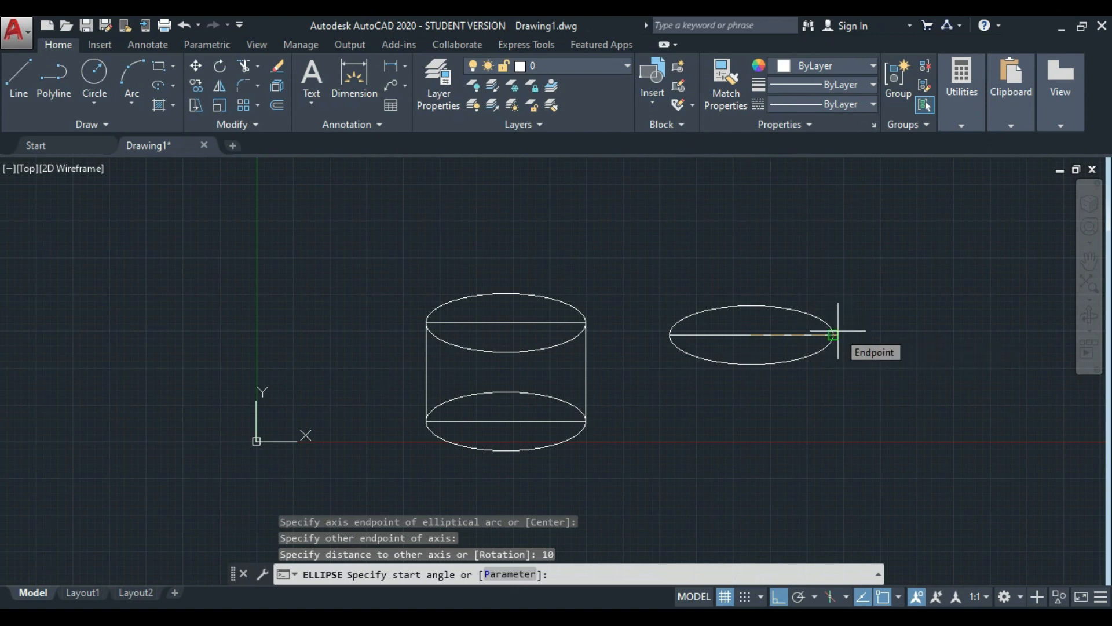
key(F8)
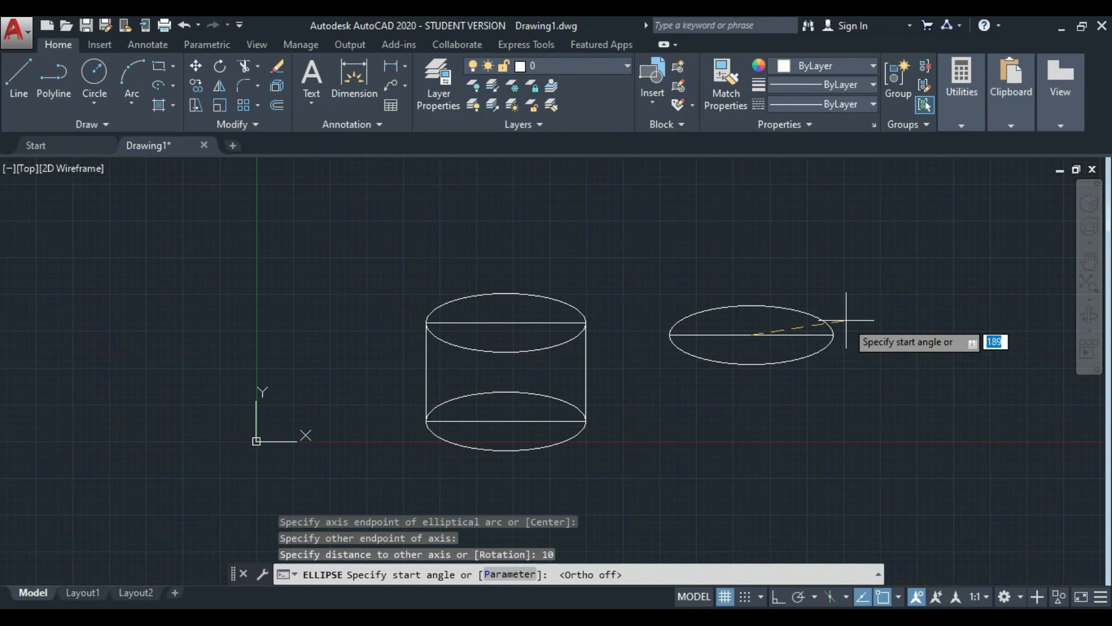
click(833, 335)
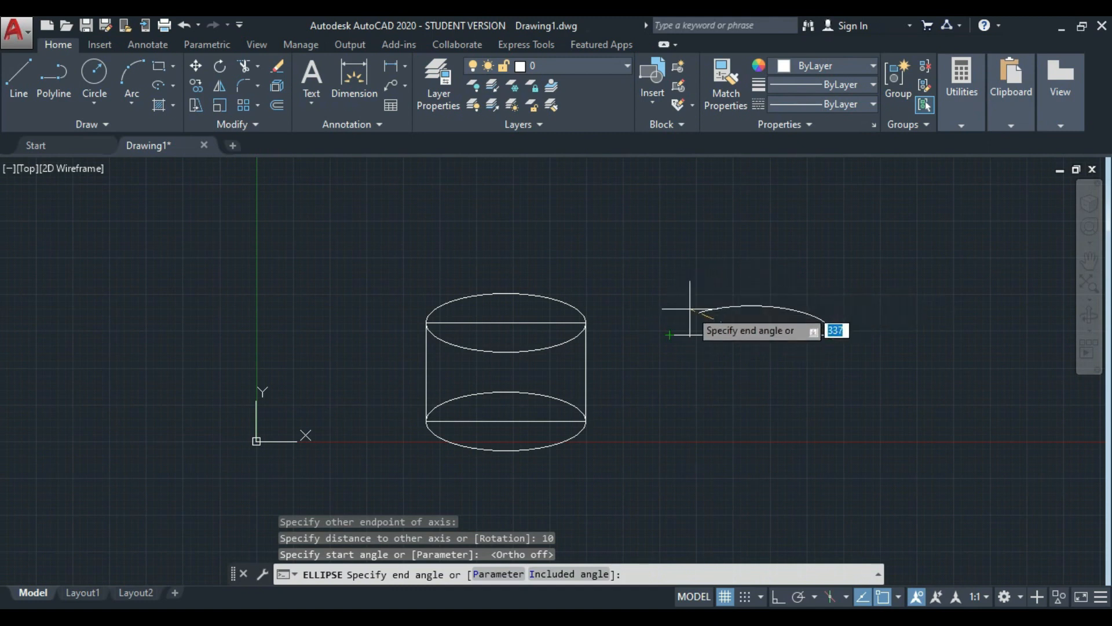
click(672, 335)
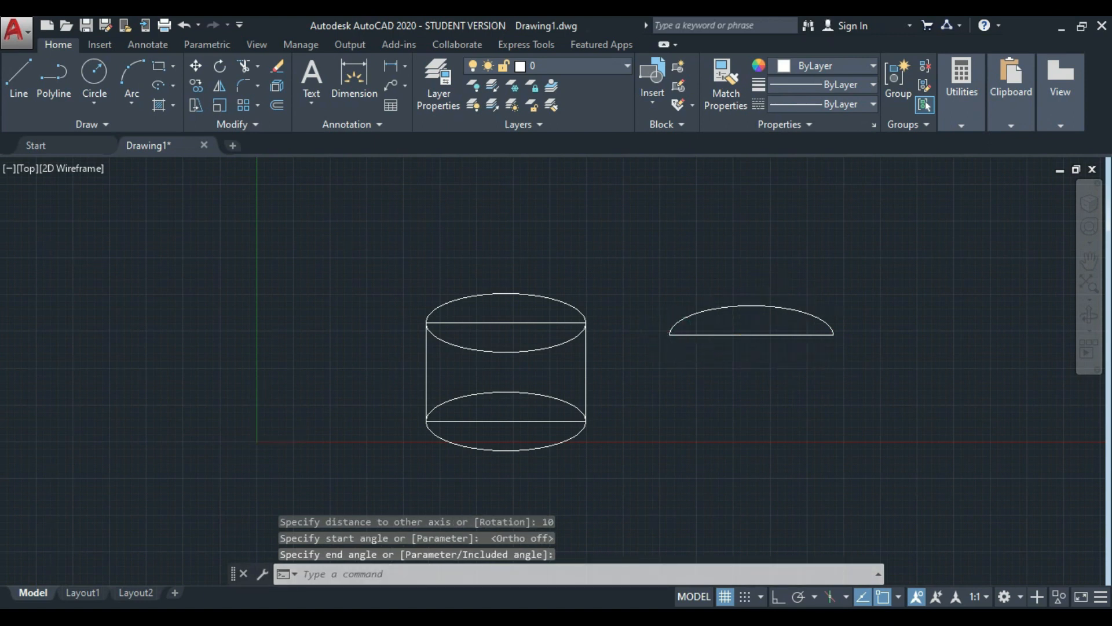
scroll(756, 321, up, 4)
scroll(756, 321, down, 4)
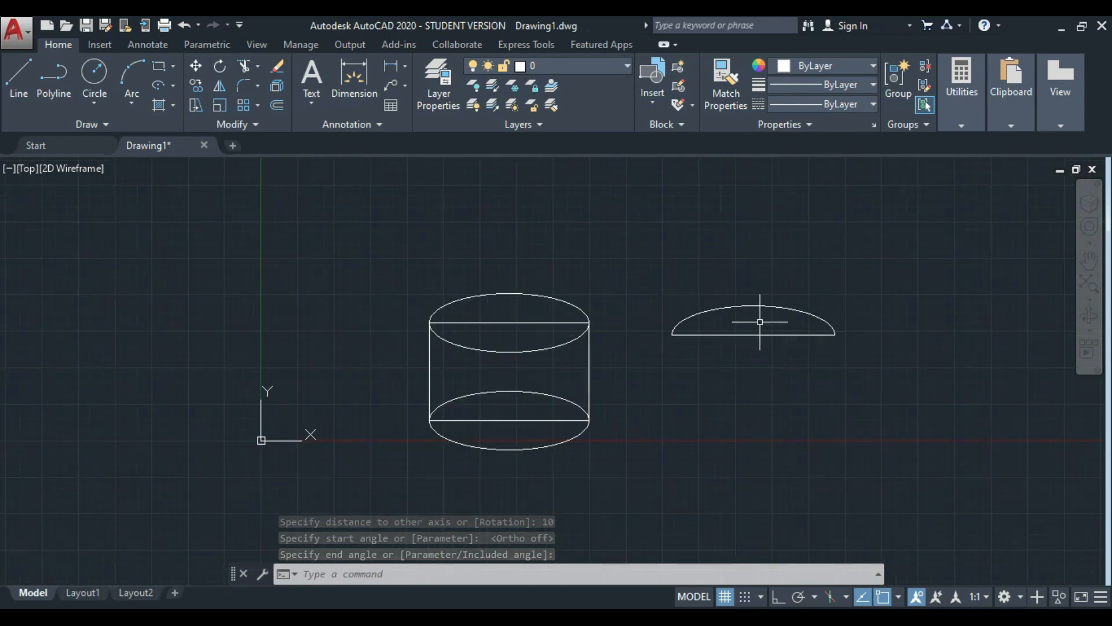
- Delete the line and its elliptical arc, and draw a new horizontal line about 67 units long in their place with Ortho on
click(651, 262)
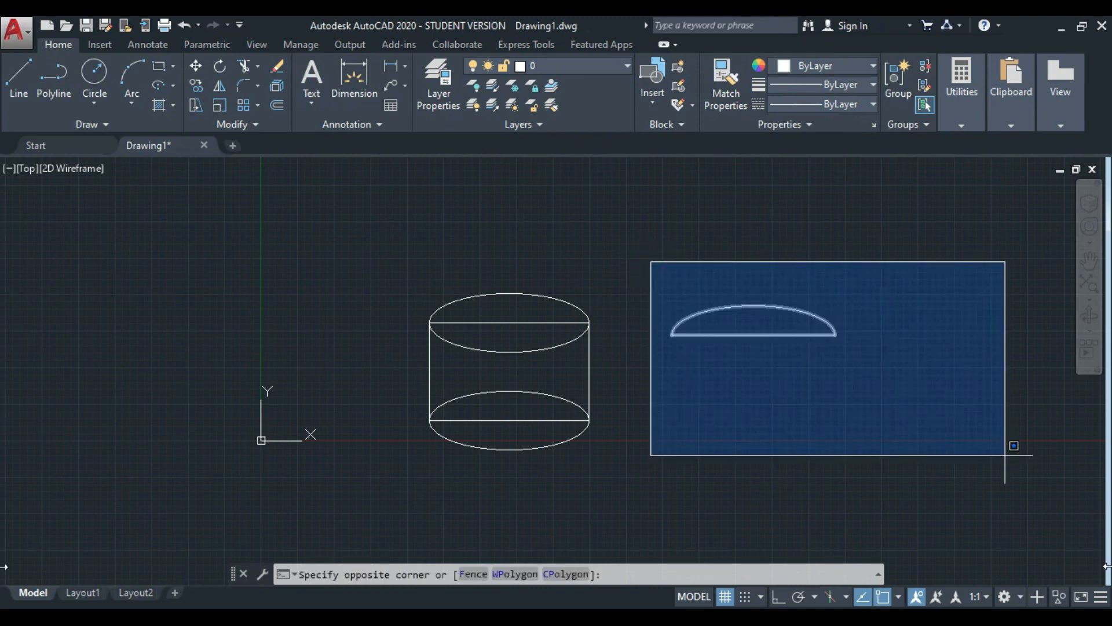
click(924, 437)
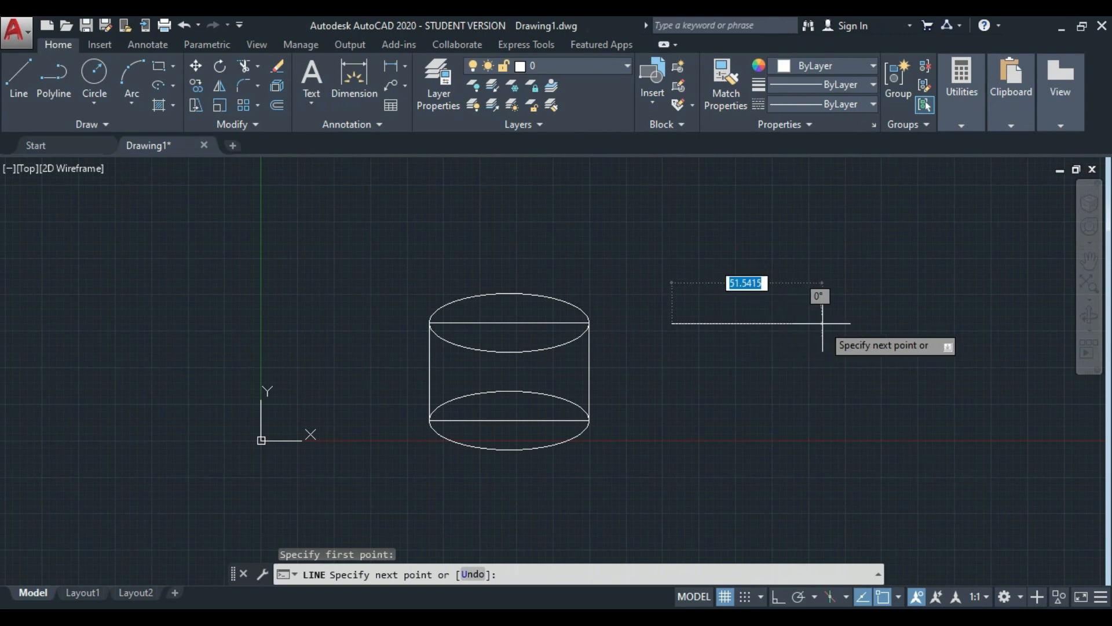
key(F8)
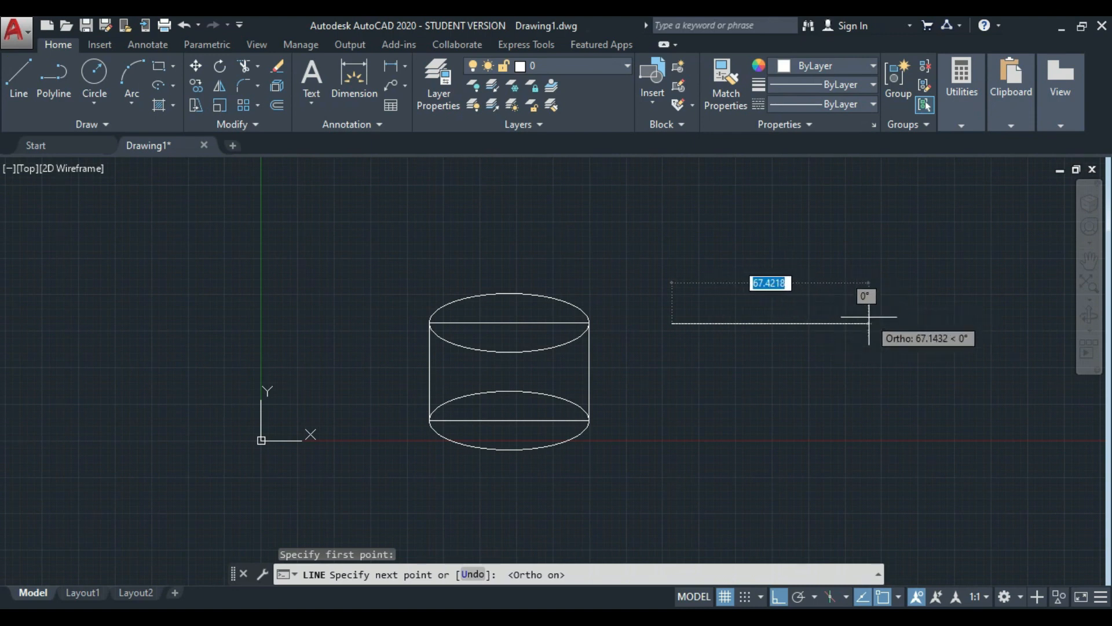
click(868, 323)
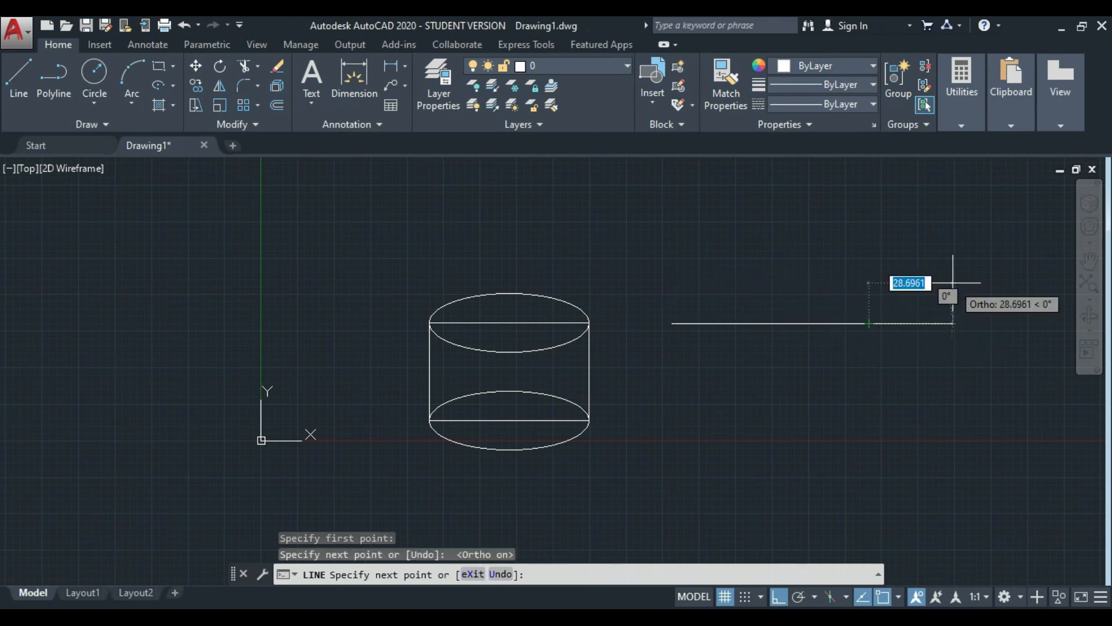
key(Escape)
key(Escape)
key(Escape)
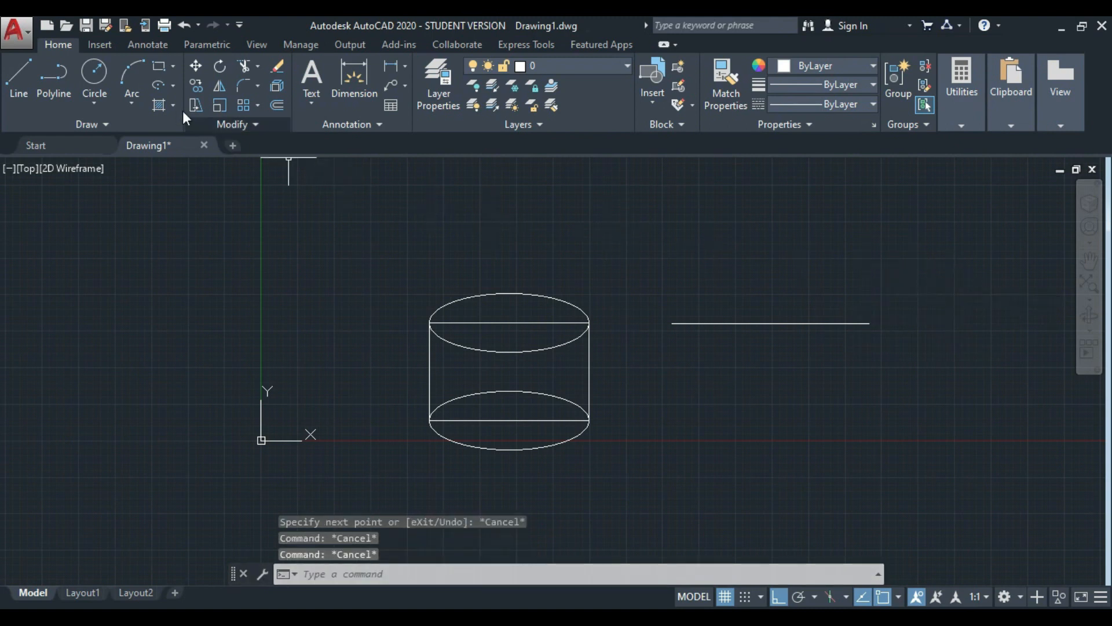
- Draw an elliptical arc over the new line, its axis spanning both endpoints, other-axis distance 10, from right to left endpoint with Ortho off
click(173, 86)
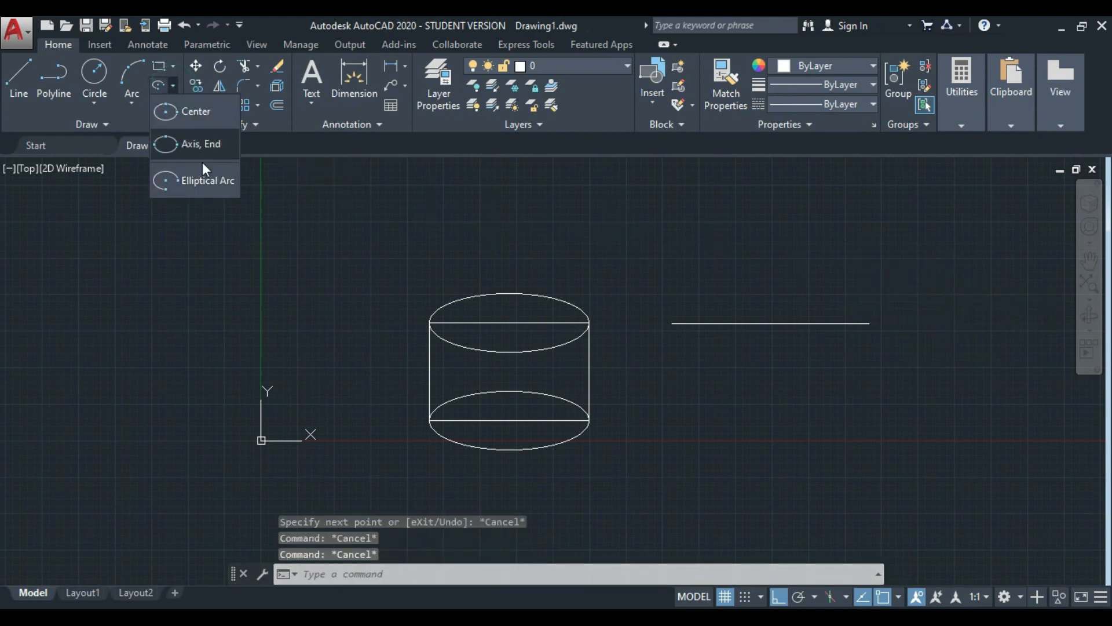
click(207, 180)
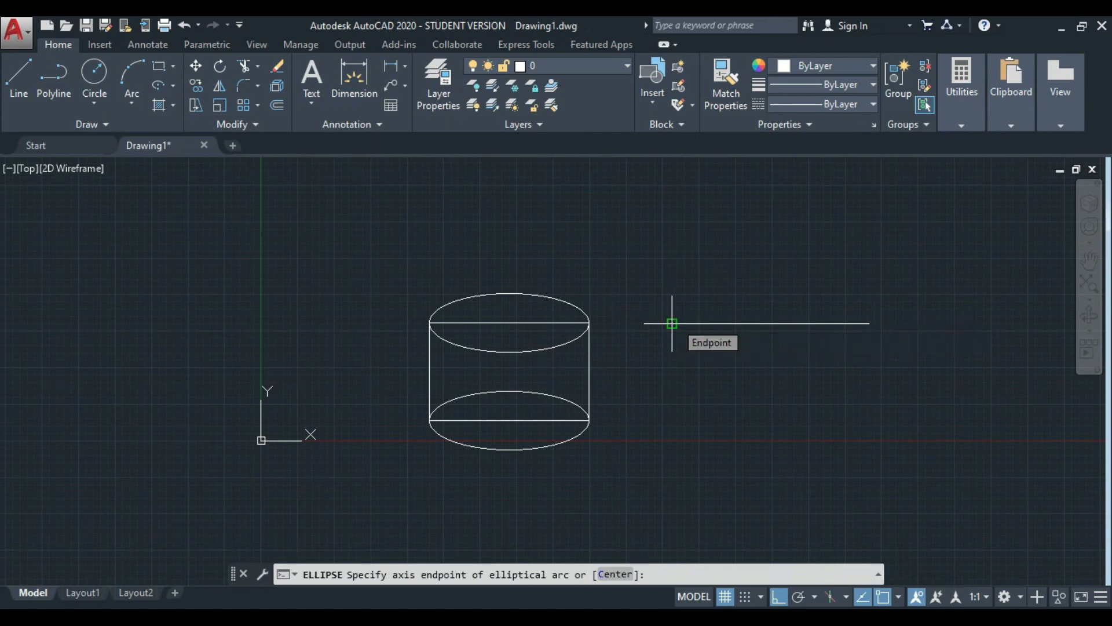
click(672, 323)
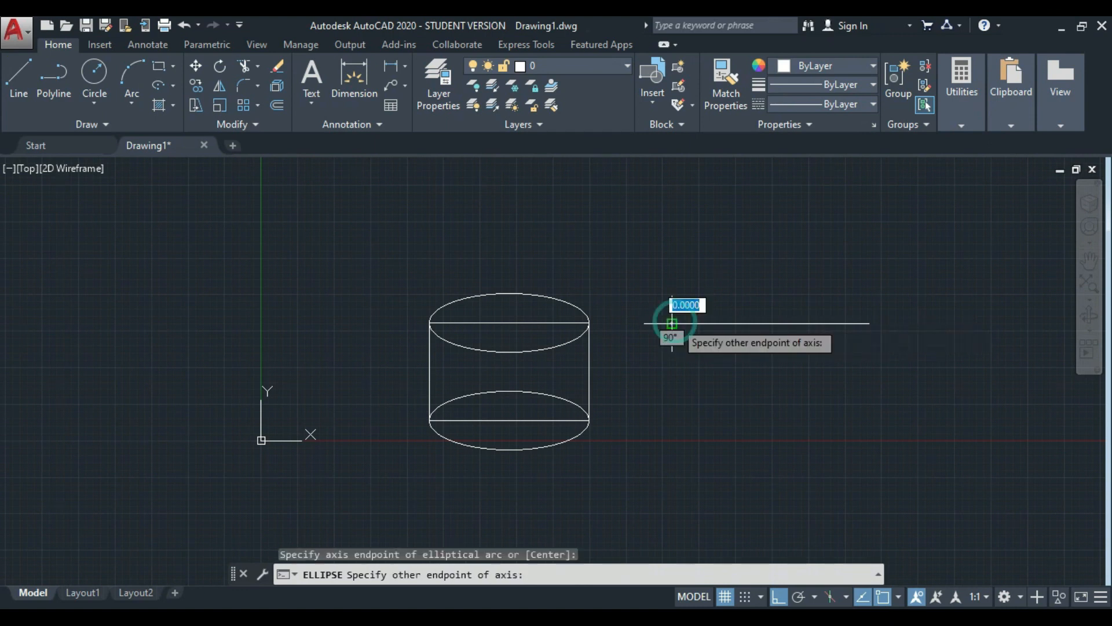
click(869, 323)
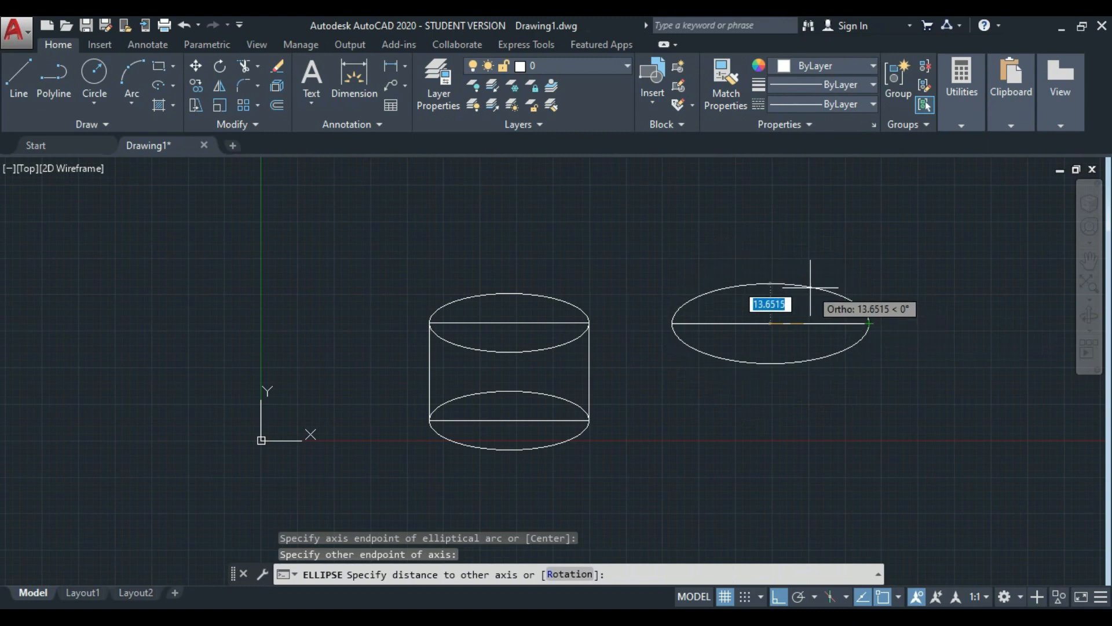
text(10)
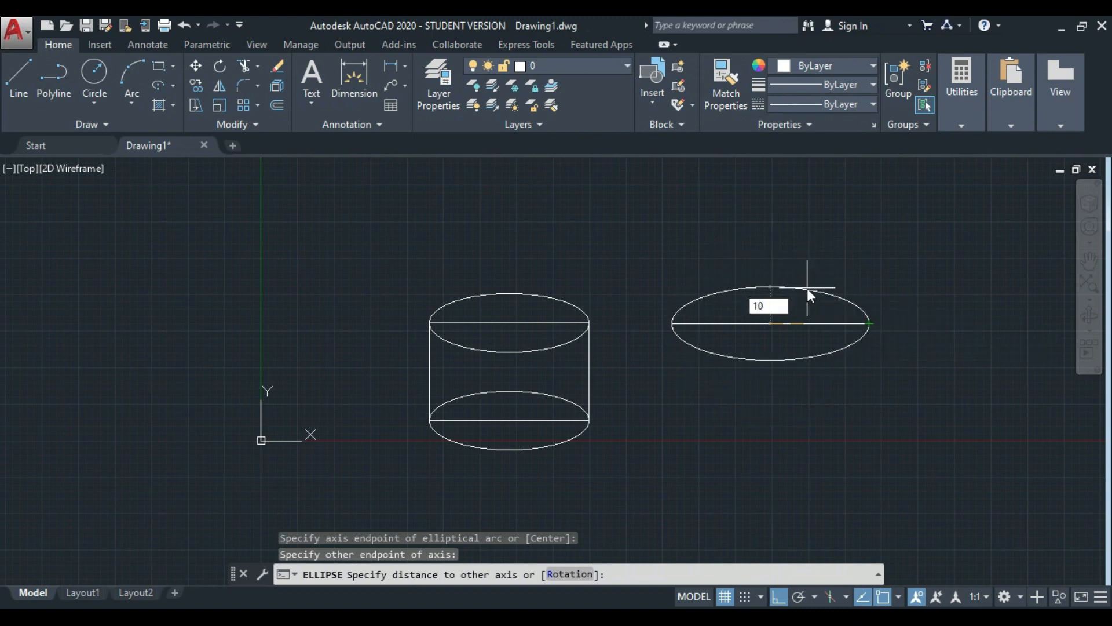
key(Return)
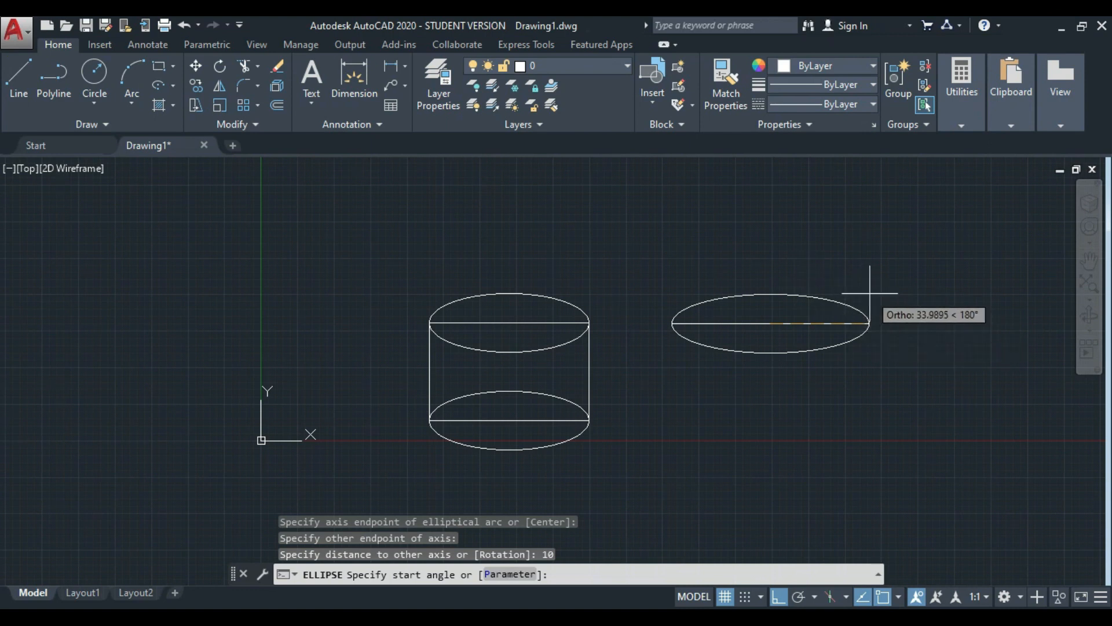
key(F8)
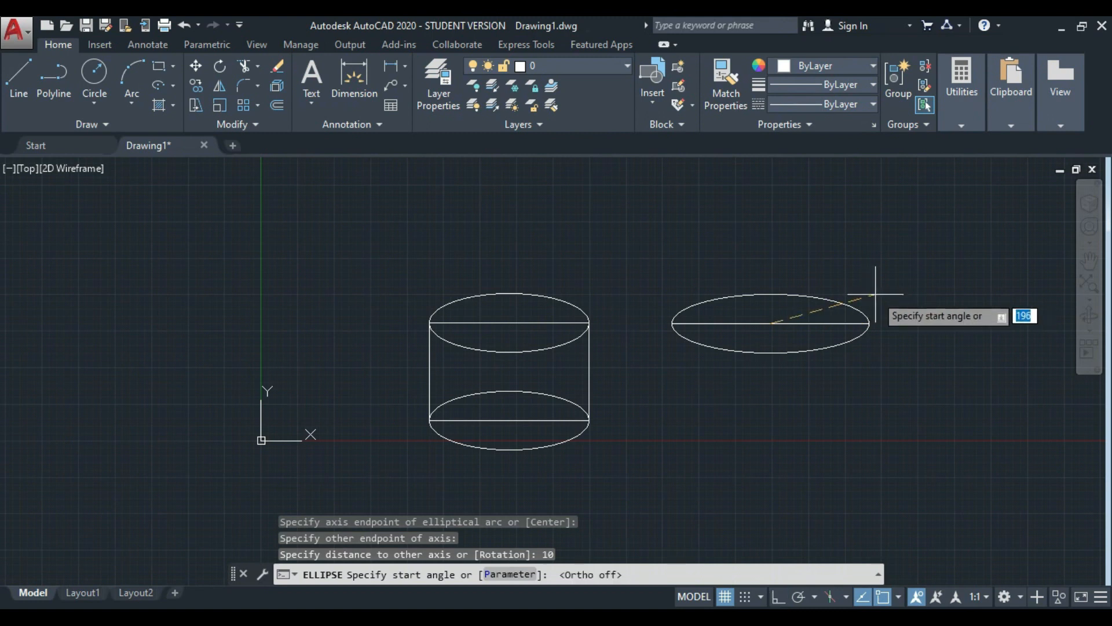
click(869, 324)
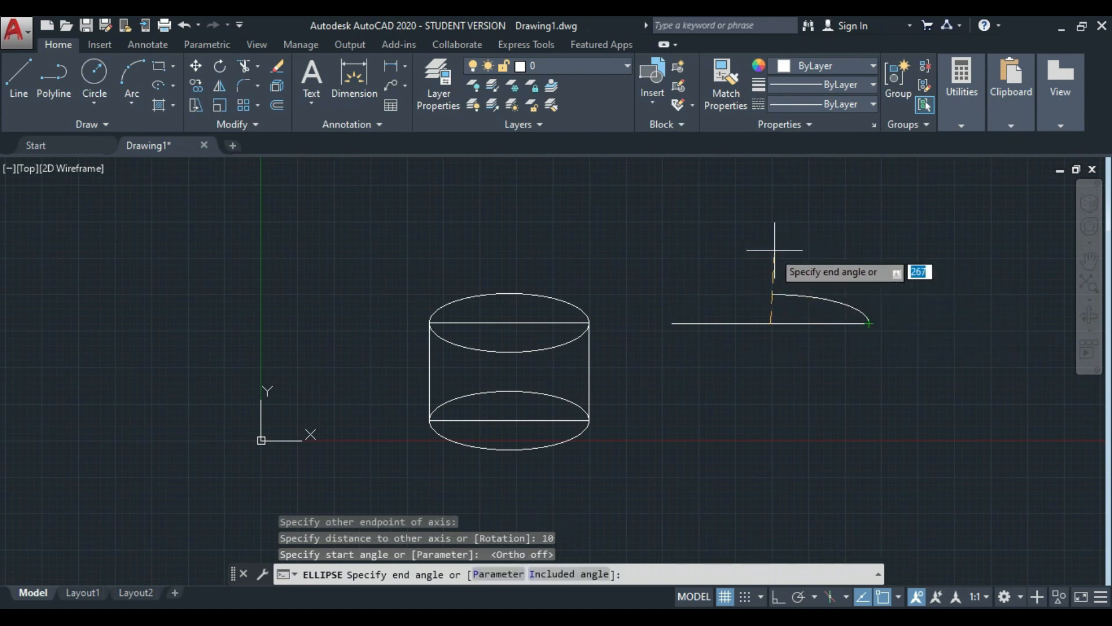
click(672, 323)
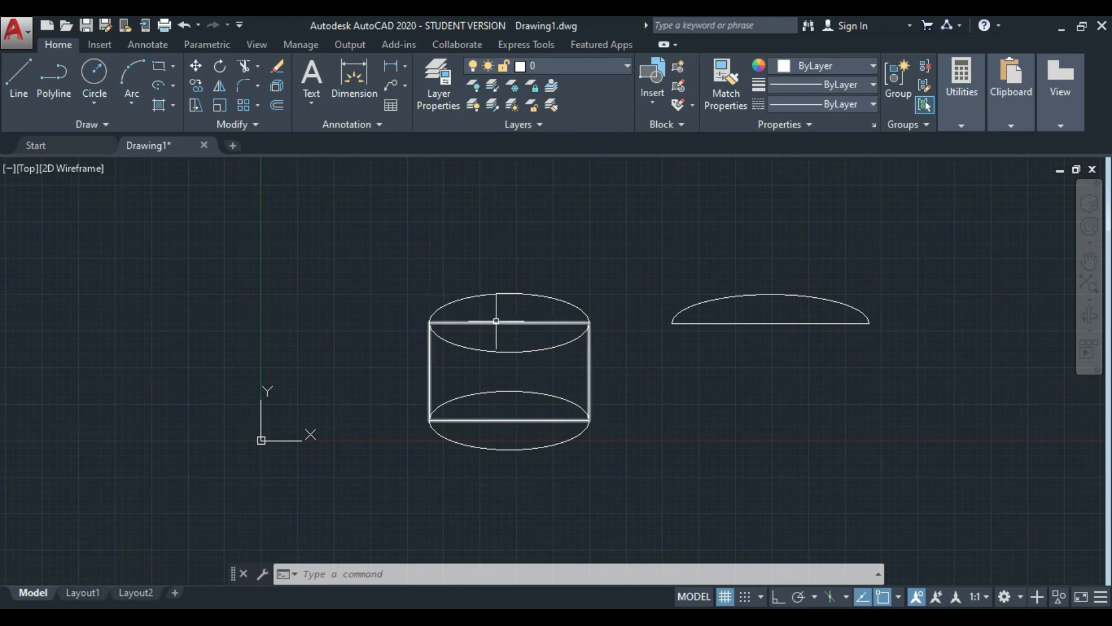
click(540, 421)
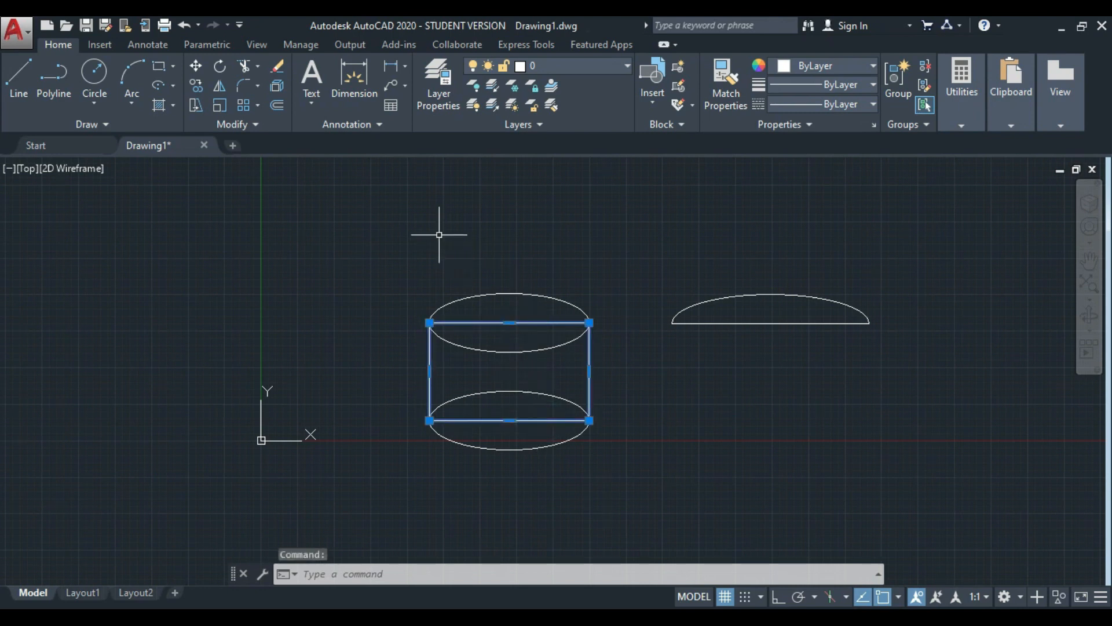
key(Escape)
key(Escape)
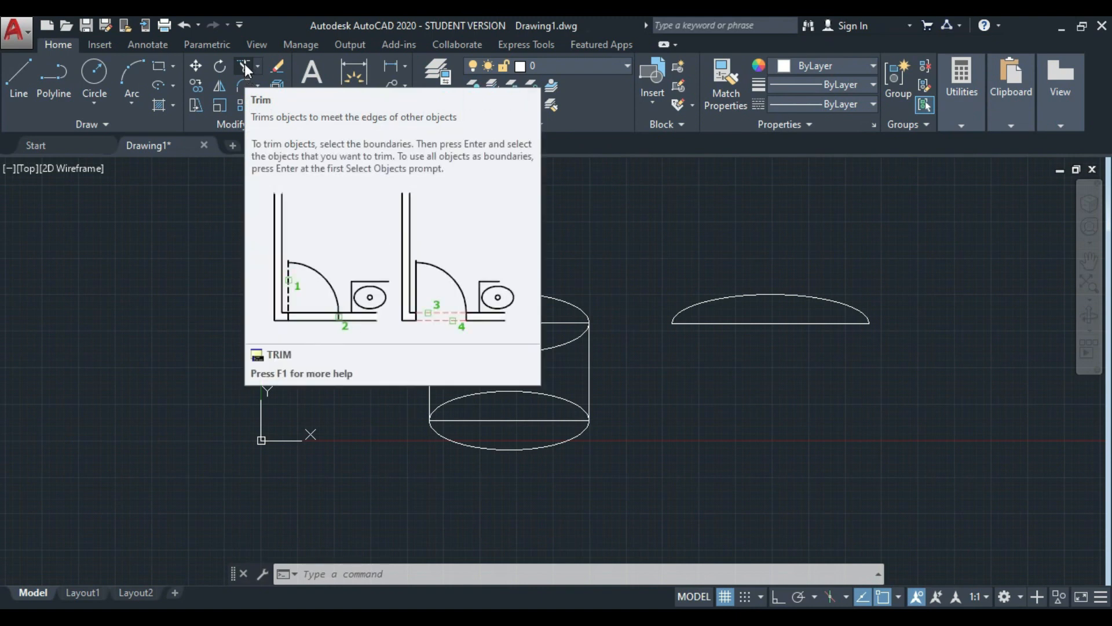
- Trim away the rectangle's upper and lower edges inside the two ellipses, using the rectangle and both ellipses as cutting edges
click(245, 67)
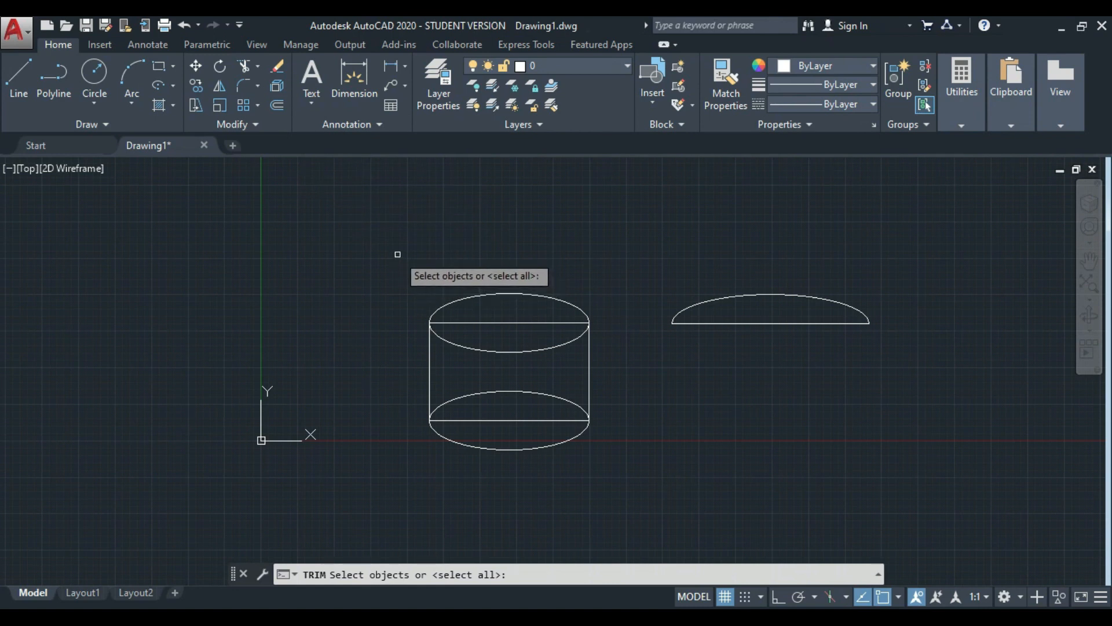
click(376, 225)
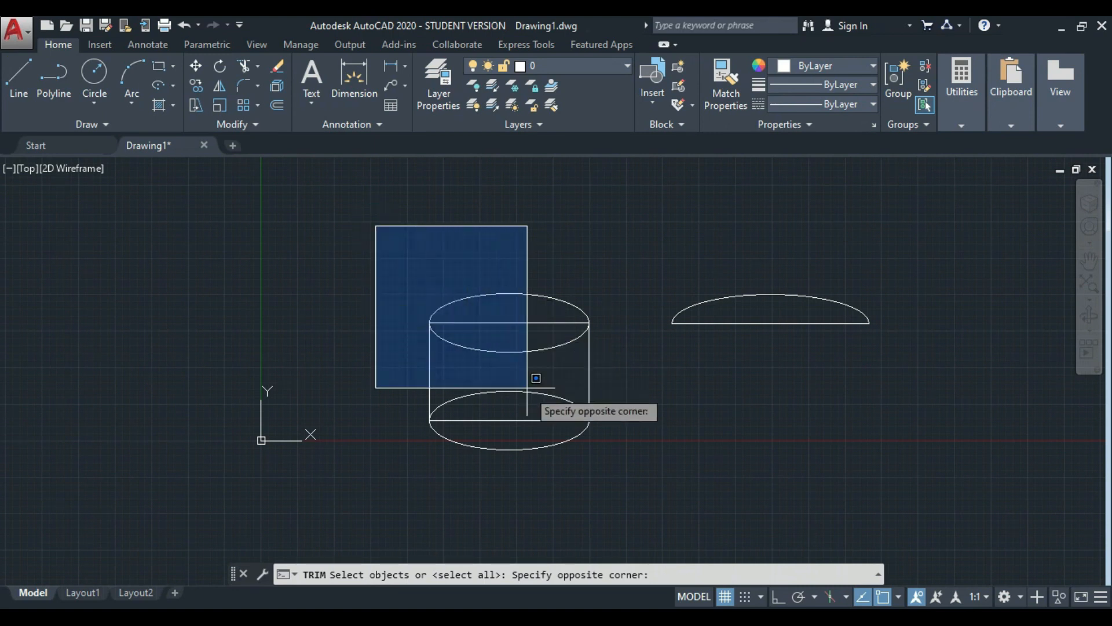
click(622, 476)
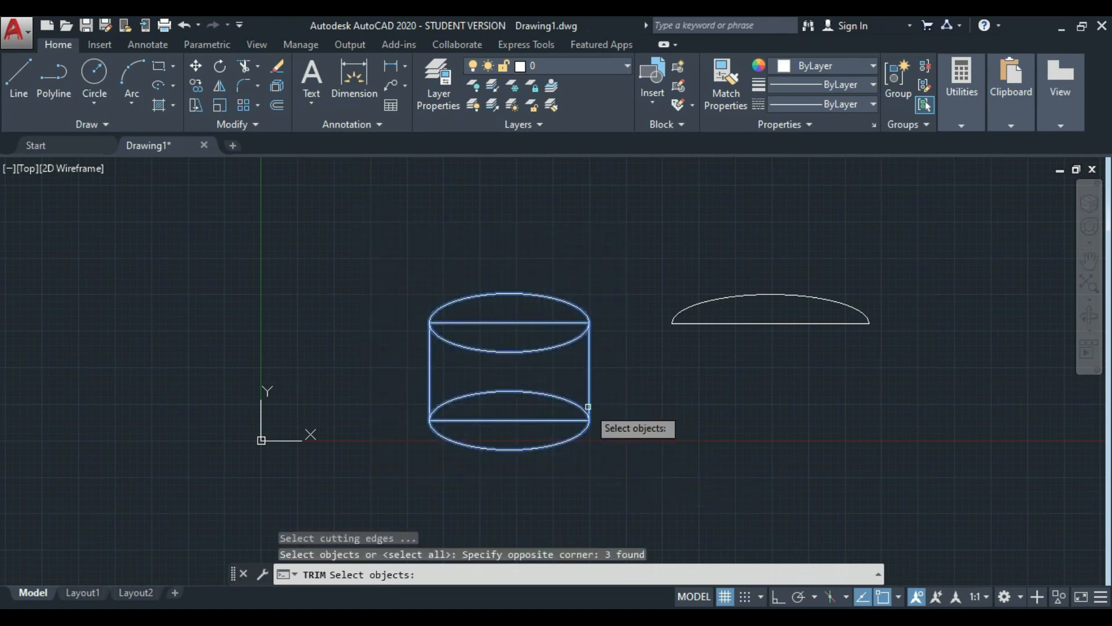
key(Return)
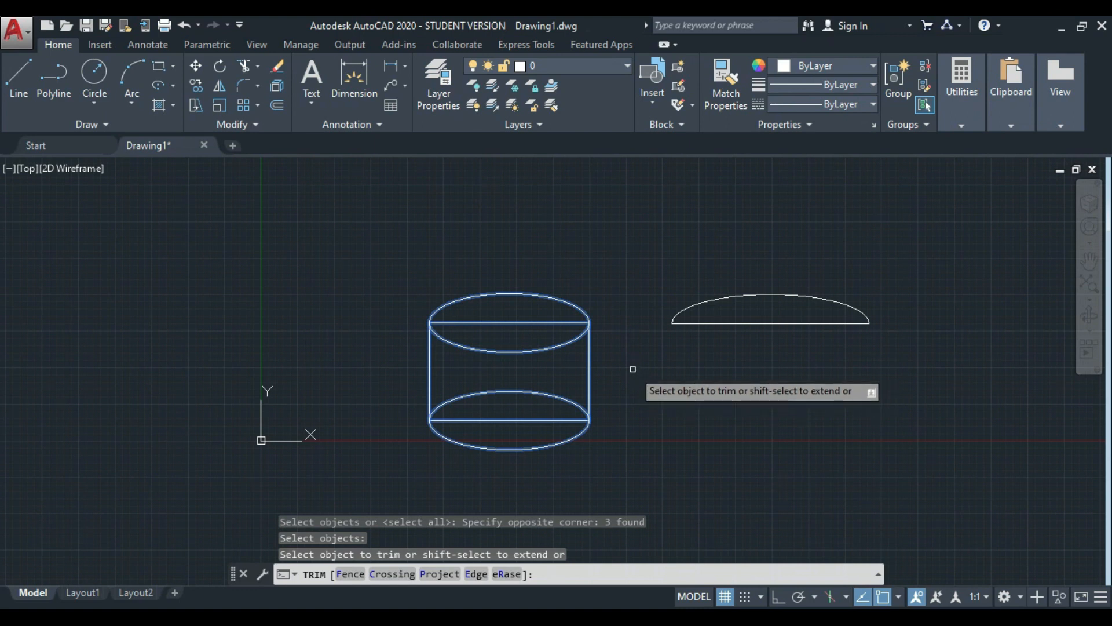
click(537, 323)
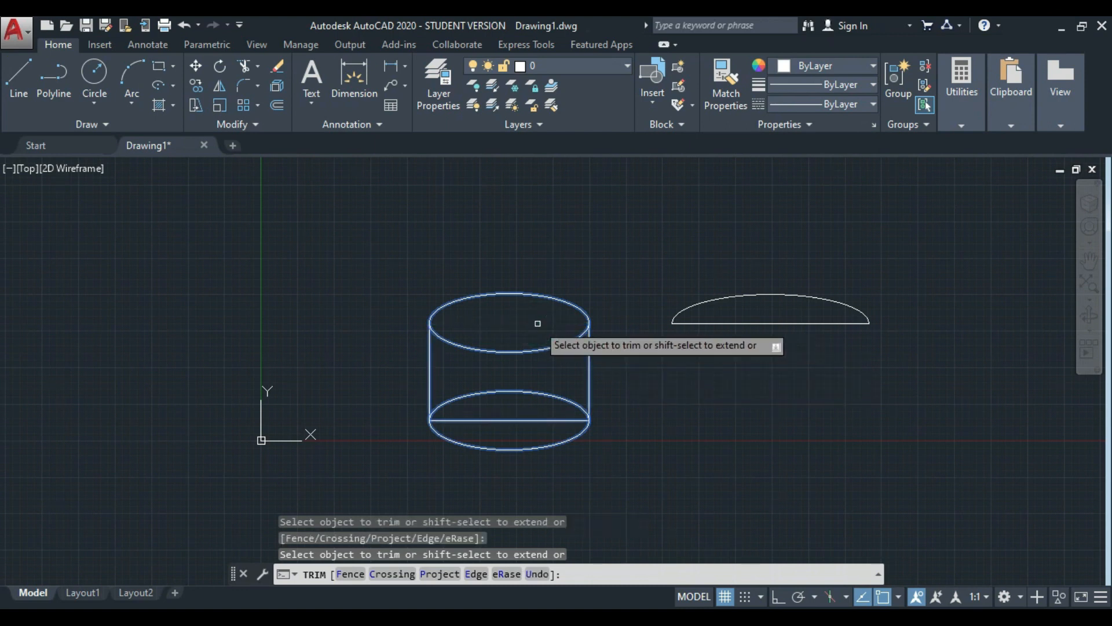
click(518, 418)
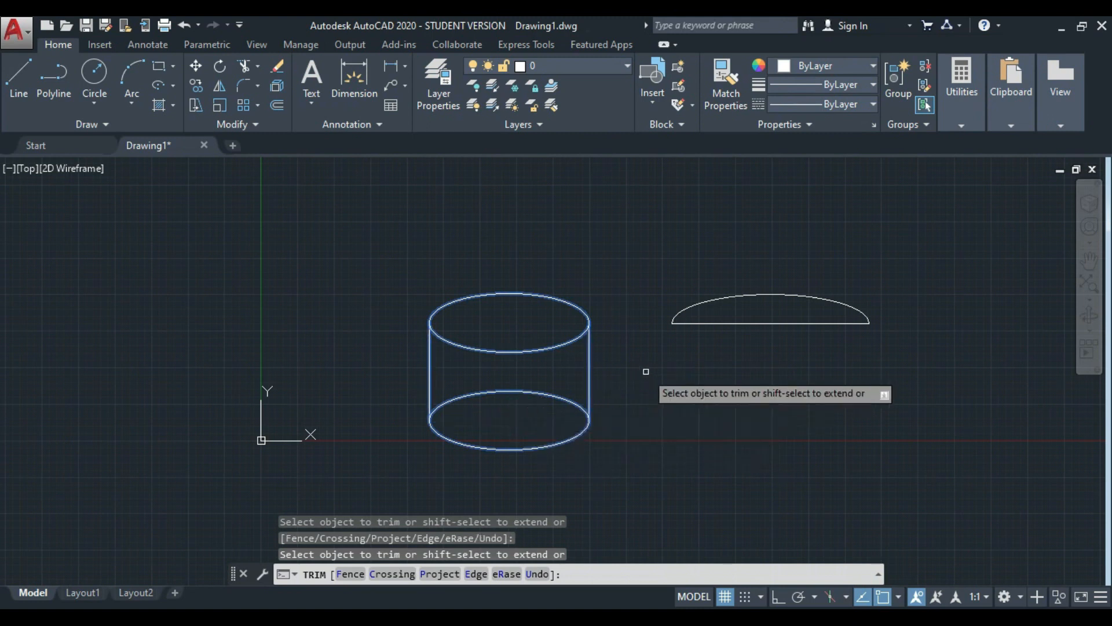
key(Return)
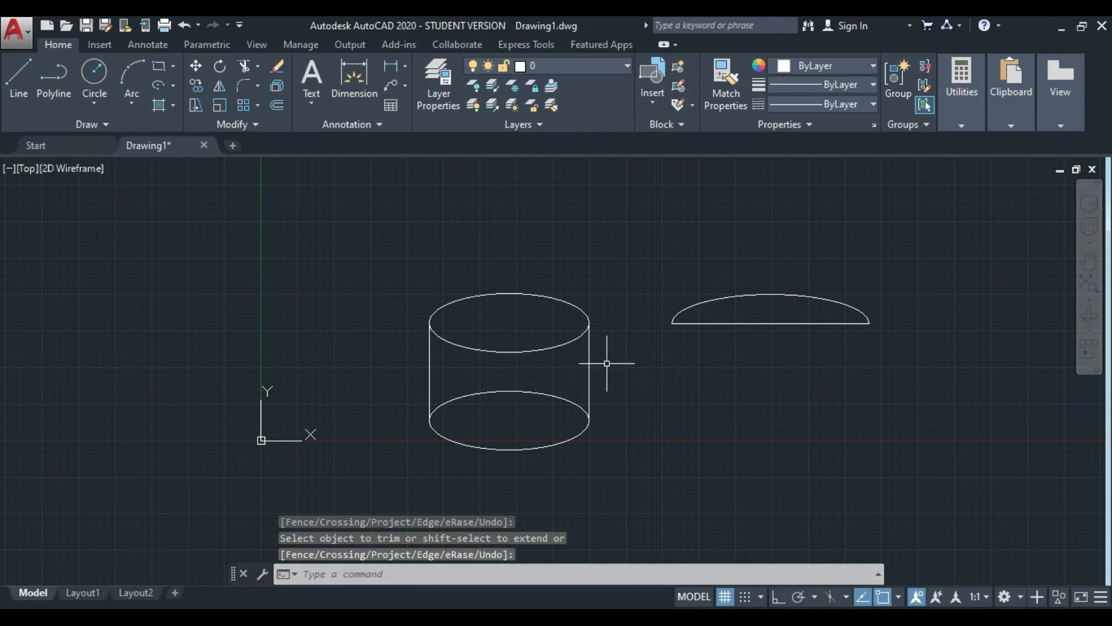
scroll(526, 395, up, 4)
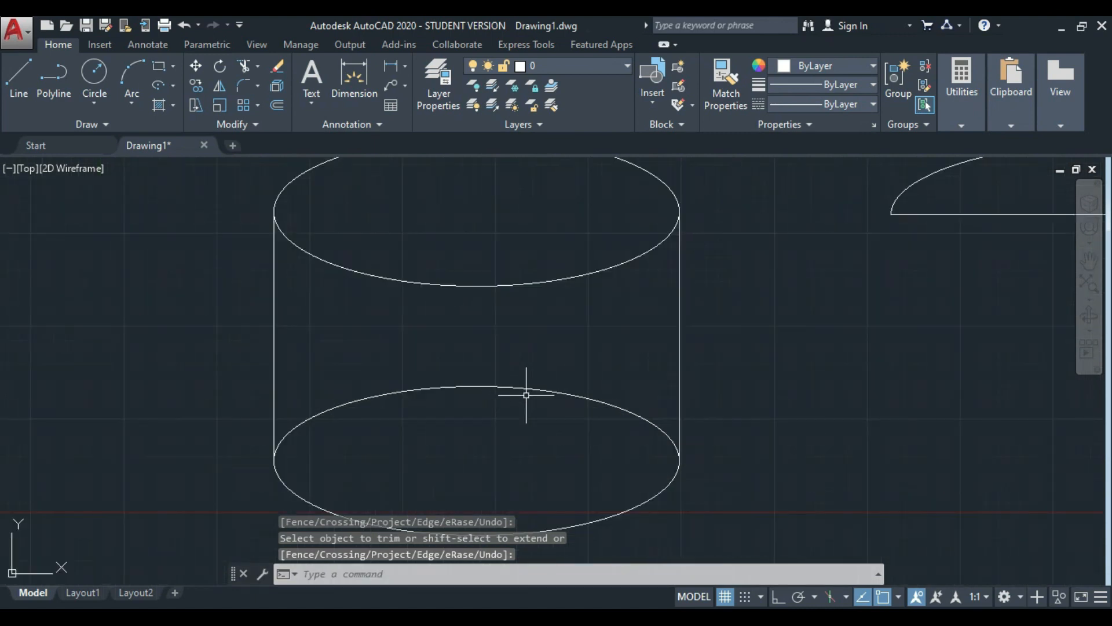
scroll(526, 395, down, 4)
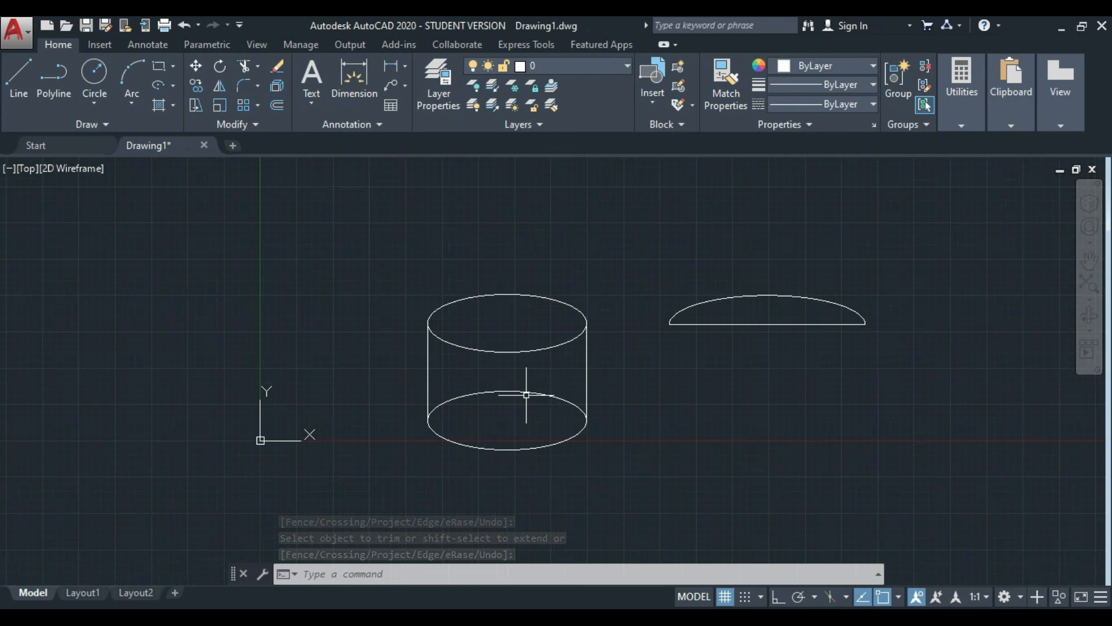